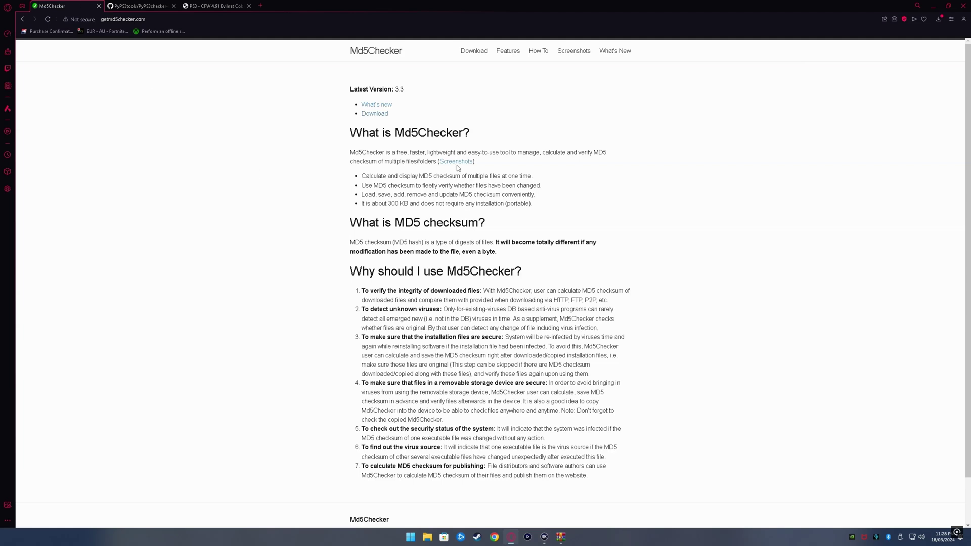
Step: Download the English Md5Checker ZIP for Windows NT/2000/XP/2003/Vista/2008/7 from the Md5Checker site
left_click(374, 113)
right_click(370, 150)
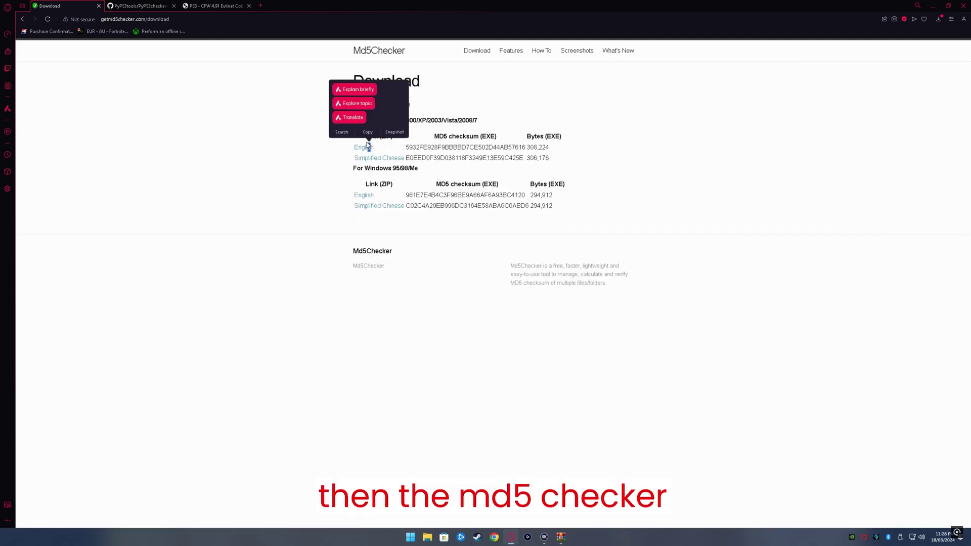
left_click(368, 148)
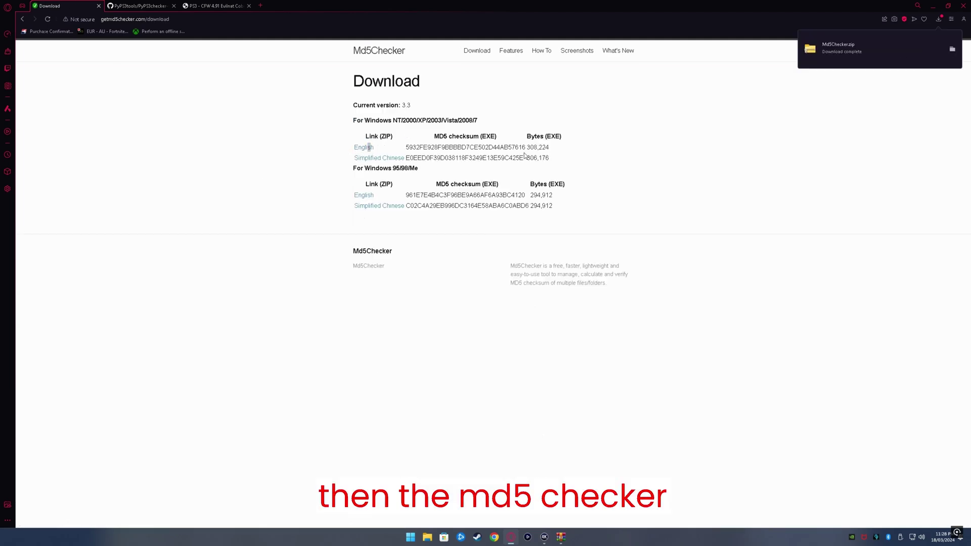
Step: Copy the Md5Checker folder from the downloaded Md5Checker archive in Downloads to the desktop
left_click(936, 6)
left_click(427, 537)
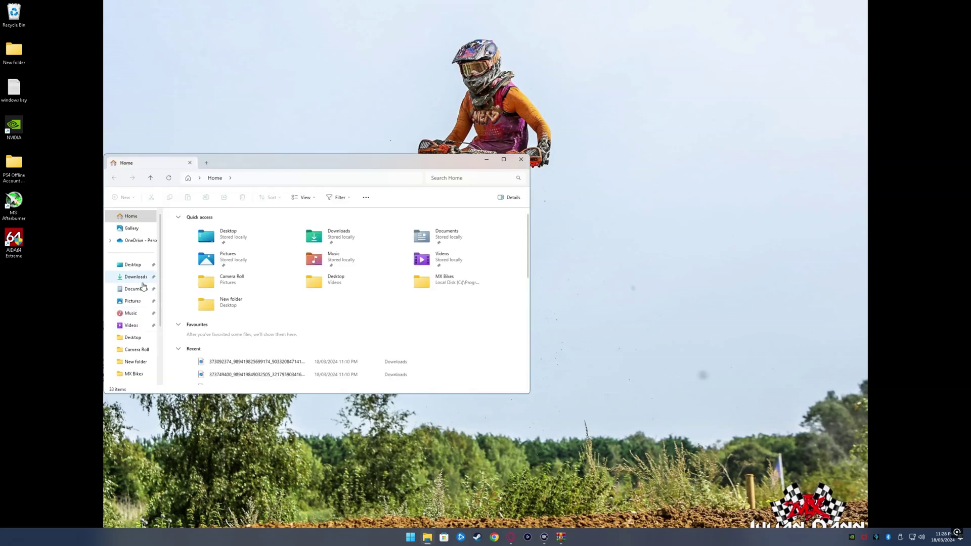
left_click(136, 277)
left_click_drag(275, 167, 445, 169)
double_click(371, 239)
left_click_drag(361, 228, 245, 240)
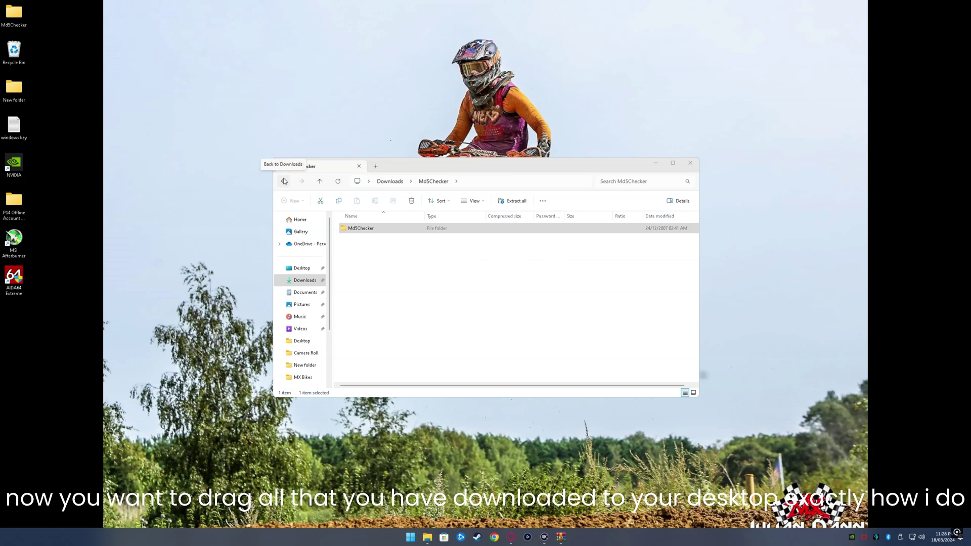
left_click_drag(419, 165, 508, 188)
left_click_drag(301, 275, 301, 276)
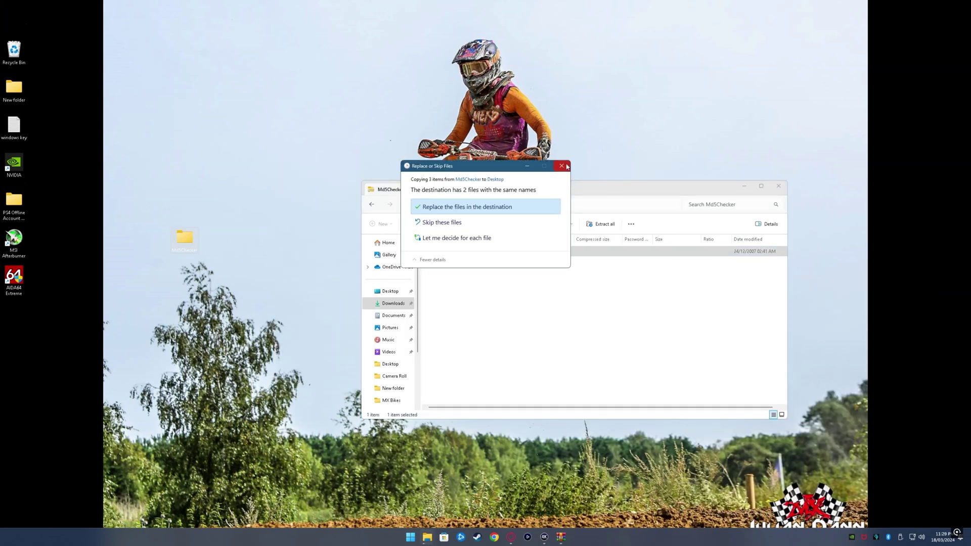
left_click(475, 220)
Step: Copy the text PyPS3checker from the file name of the downloaded PyPS3checker standalone package
left_click(372, 204)
double_click(438, 273)
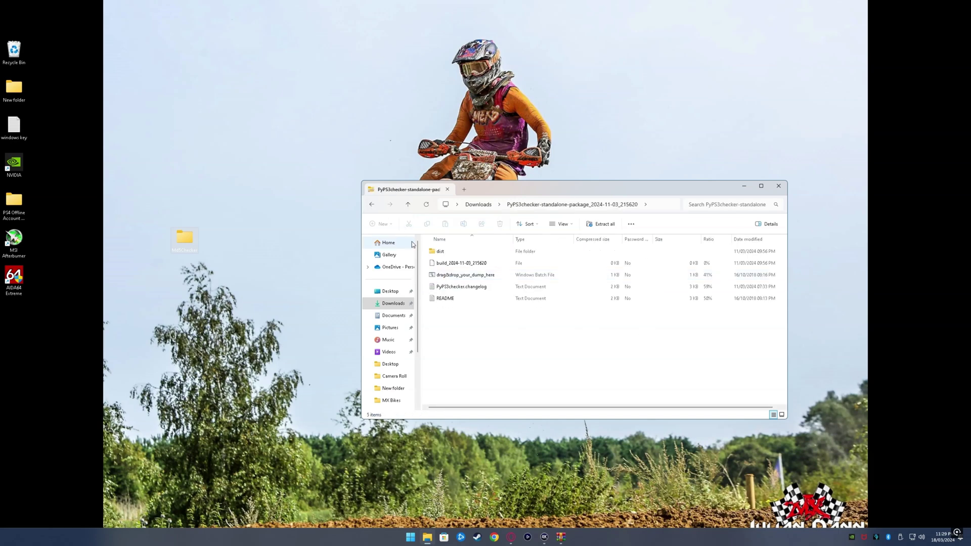
left_click(371, 204)
left_click(455, 273)
left_click_drag(437, 273, 451, 274)
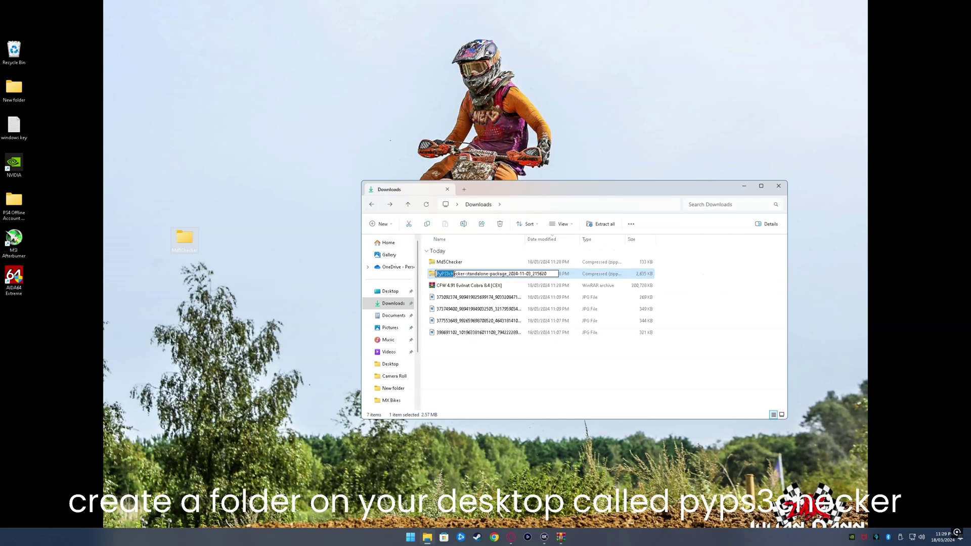
right_click(465, 274)
left_click(506, 299)
Step: Create a folder on the desktop and name it PyPS3checker
right_click(278, 301)
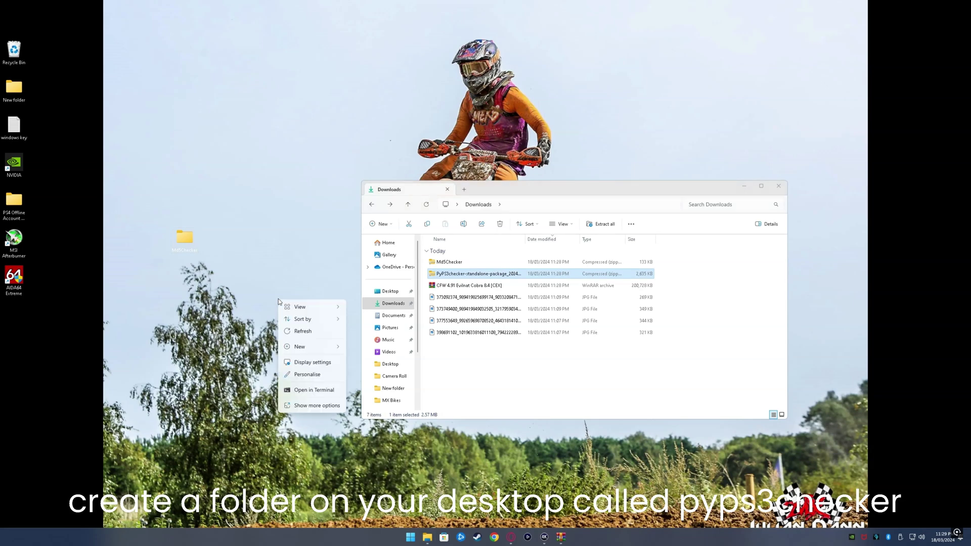
left_click(369, 347)
right_click(291, 329)
left_click(311, 365)
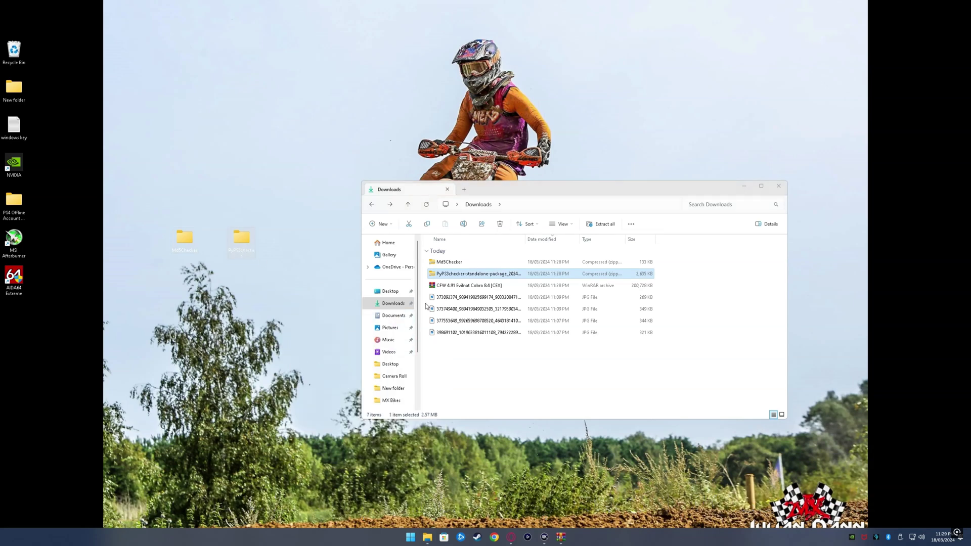
Step: Copy all the contents of the PyPS3checker standalone package archive into the new PyPS3checker desktop folder
double_click(477, 273)
left_click_drag(473, 359, 247, 241)
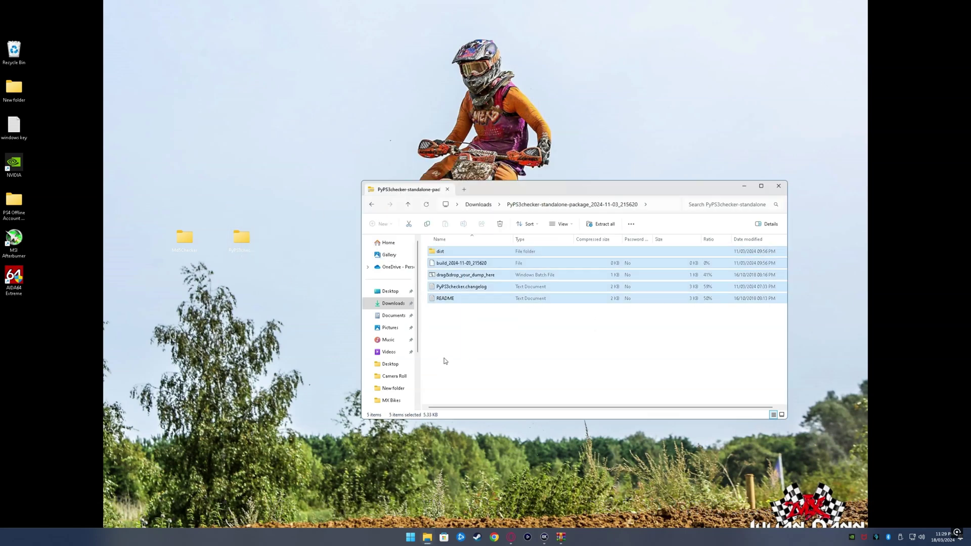
left_click(371, 206)
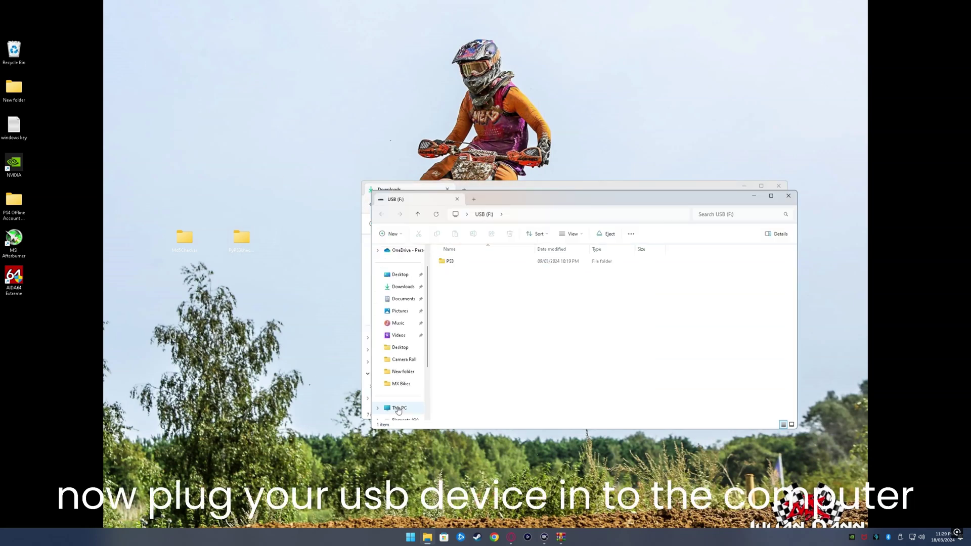
Step: Quick format the USB (F:) drive as FAT32 with the default allocation size and the volume label USB
left_click(397, 408)
left_click(471, 284)
right_click(470, 286)
left_click(497, 361)
left_click(461, 348)
left_click(453, 354)
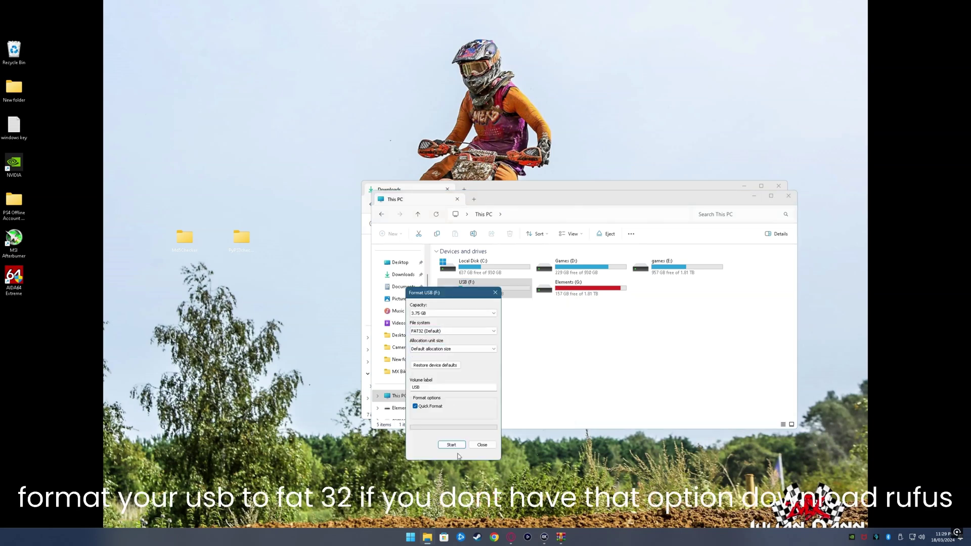
left_click(451, 445)
left_click(499, 268)
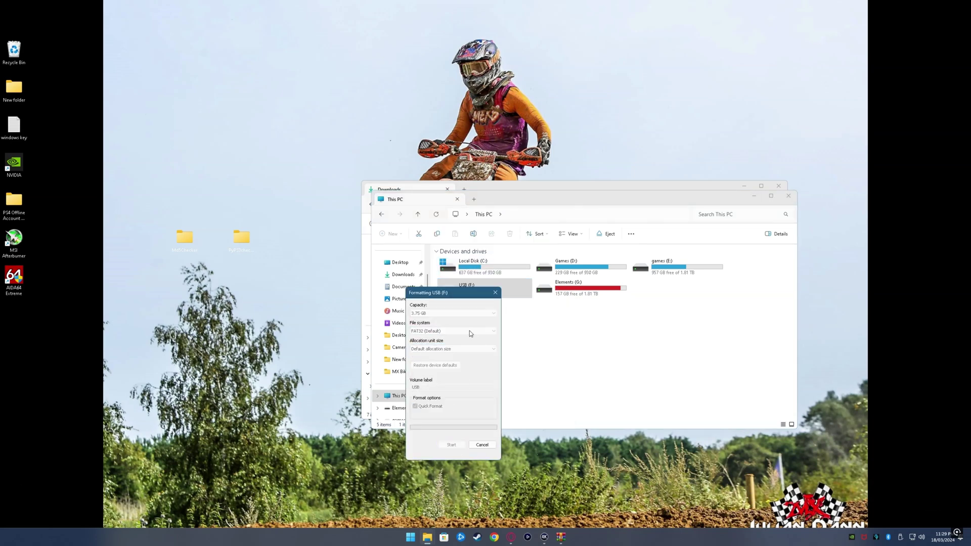
left_click(532, 266)
left_click(495, 292)
Step: Copy the PS3 folder from the CFW 4.91 Evilnat Cobra 8.4 [CEX] archive to the root of the USB (F:) drive
double_click(495, 295)
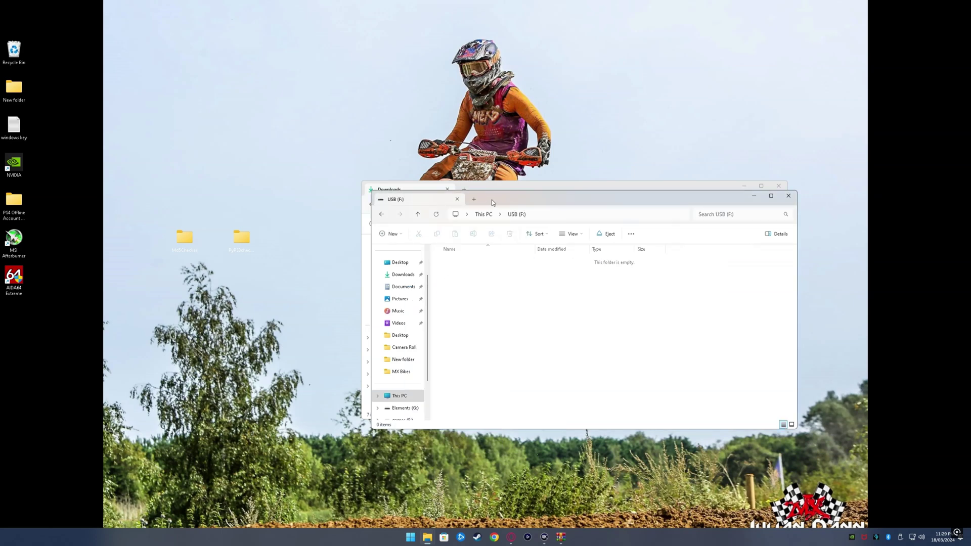
left_click_drag(492, 199, 612, 202)
double_click(455, 282)
left_click(744, 186)
double_click(197, 243)
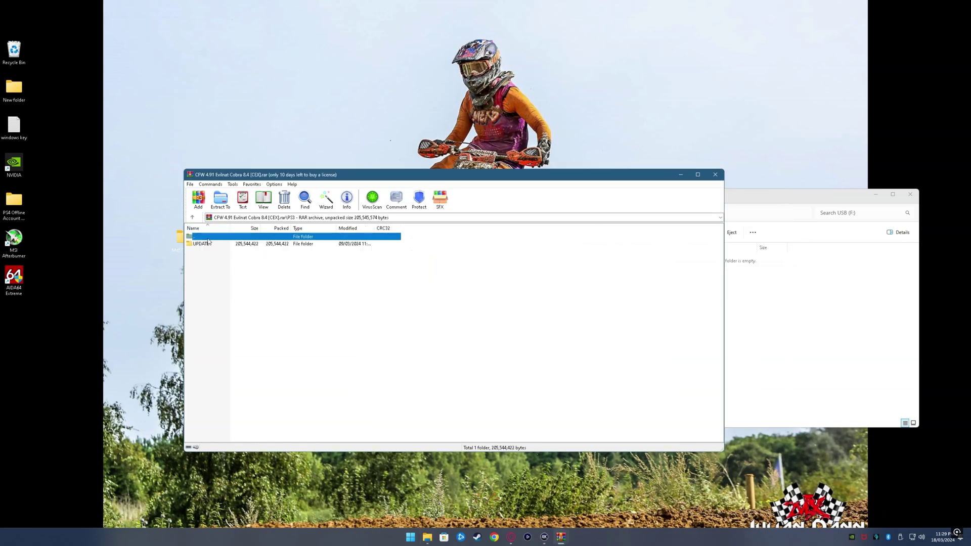
double_click(207, 238)
left_click_drag(745, 315, 754, 310)
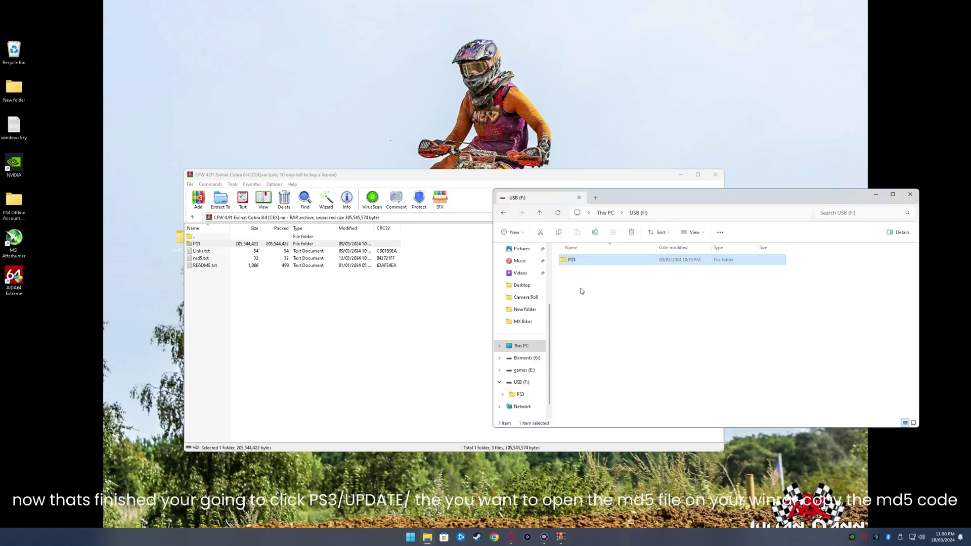
Step: Open the PS3/UPDATE folder on the USB drive and copy the MD5 code from the firmware archive's md5.txt
double_click(576, 260)
double_click(576, 260)
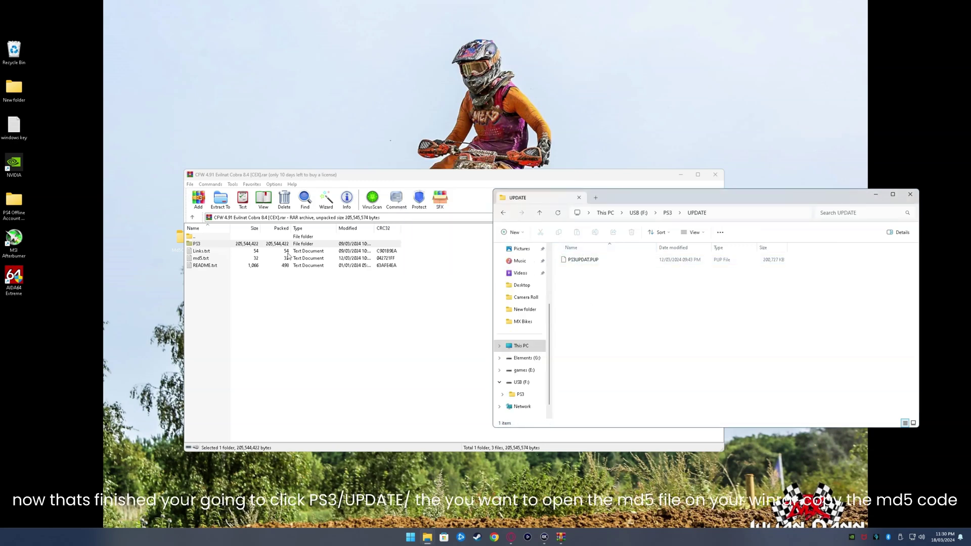
double_click(253, 259)
left_click_drag(137, 67, 36, 71)
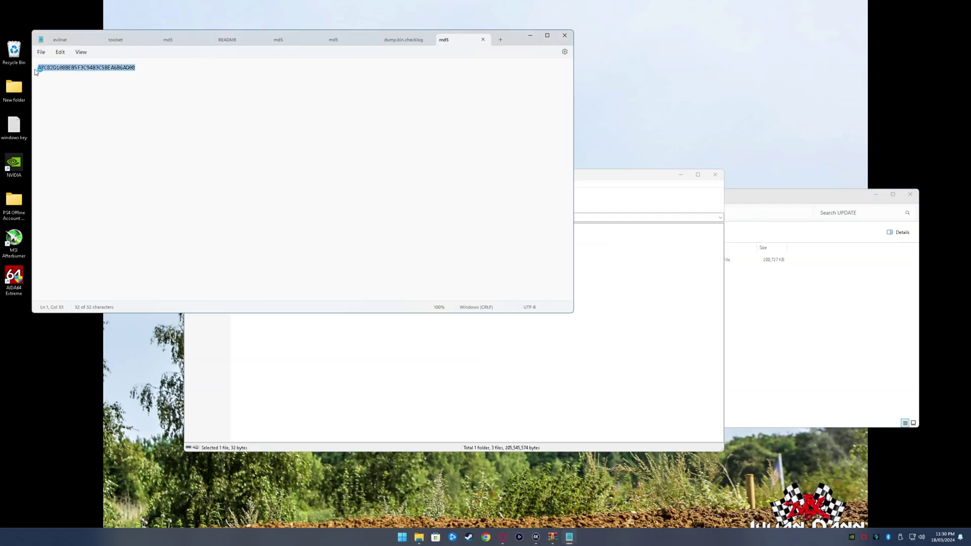
right_click(52, 74)
left_click(74, 112)
left_click(567, 34)
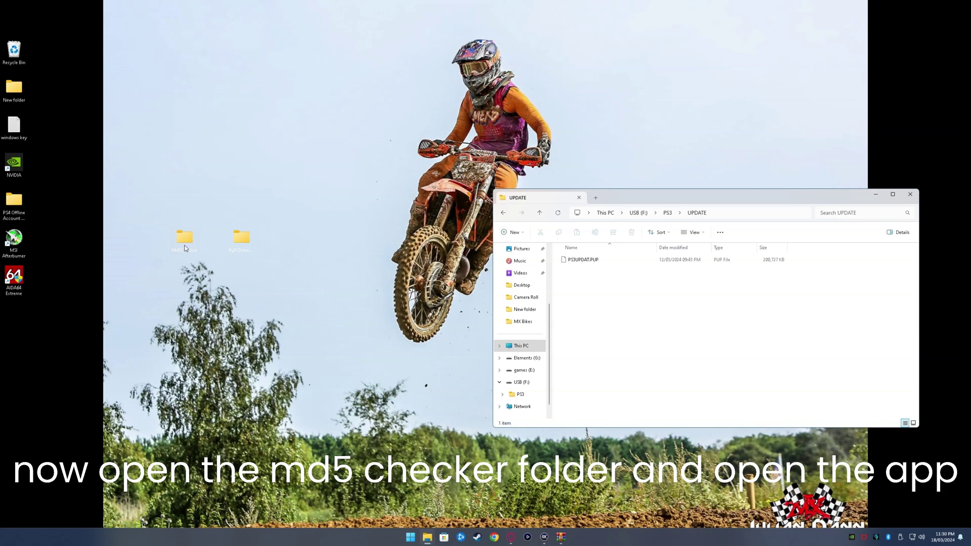
Step: Launch Md5Checker from its desktop folder and load PS3UPDAT.PUP from the USB drive's UPDATE folder into it
double_click(184, 248)
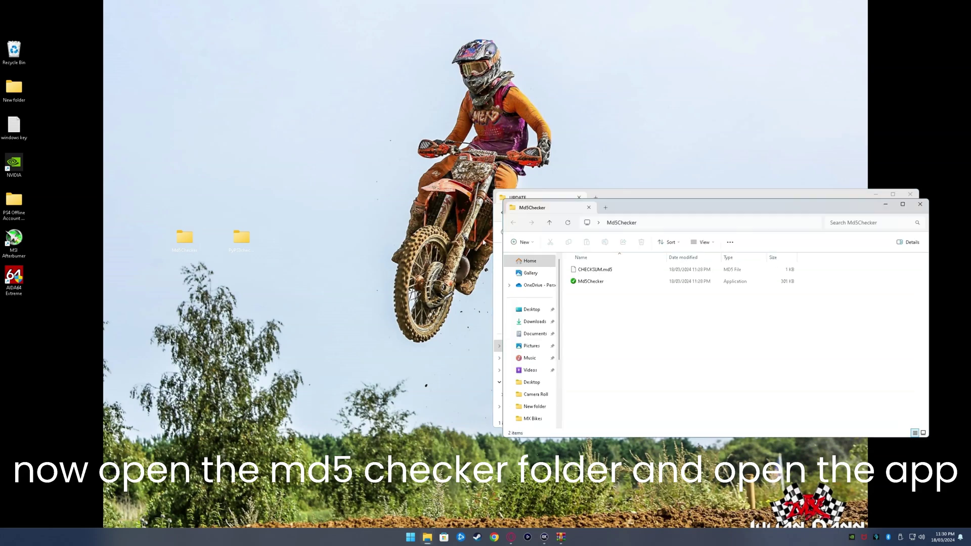
double_click(602, 282)
left_click_drag(589, 260, 257, 200)
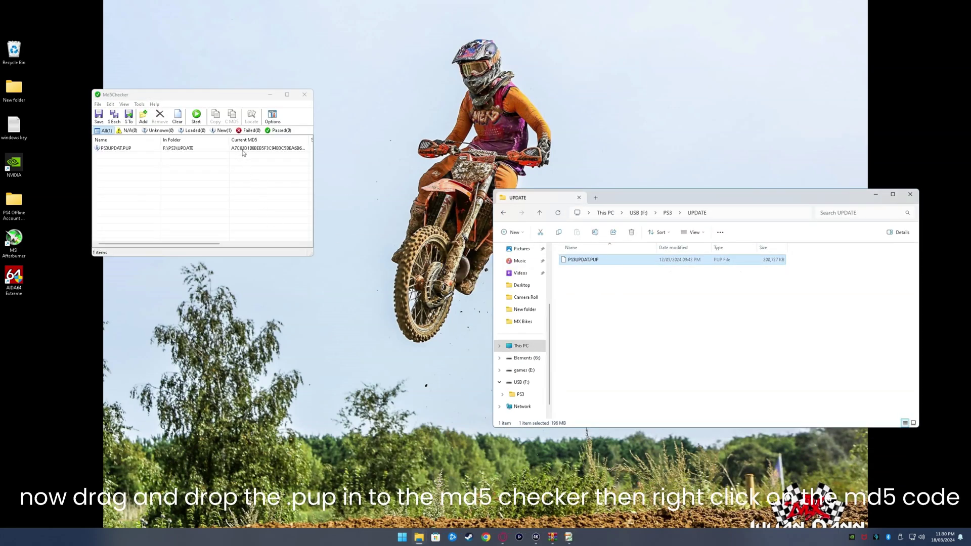
Step: Compare the current MD5 of PS3UPDAT.PUP with the copied MD5 code, then close Md5Checker
right_click(244, 149)
left_click(261, 167)
left_click(312, 174)
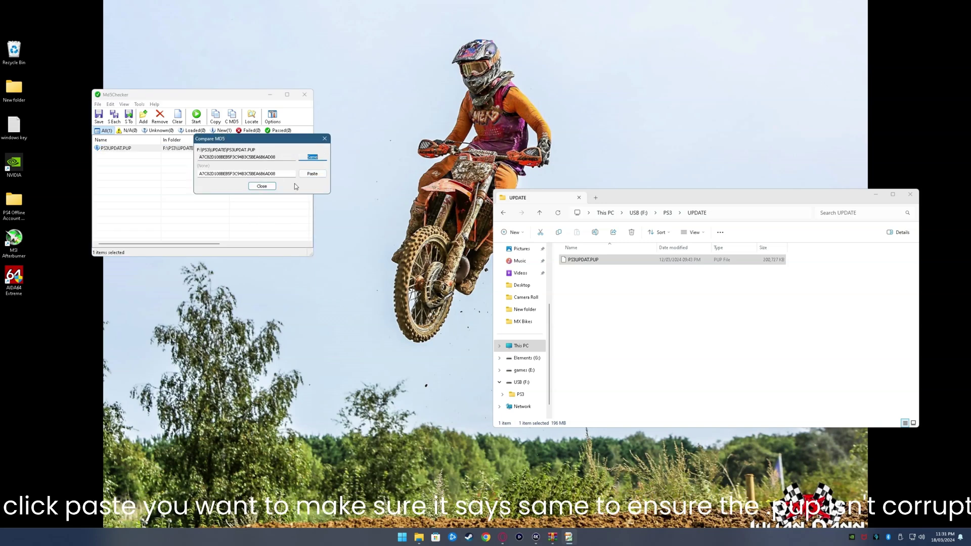
left_click(261, 186)
left_click(304, 95)
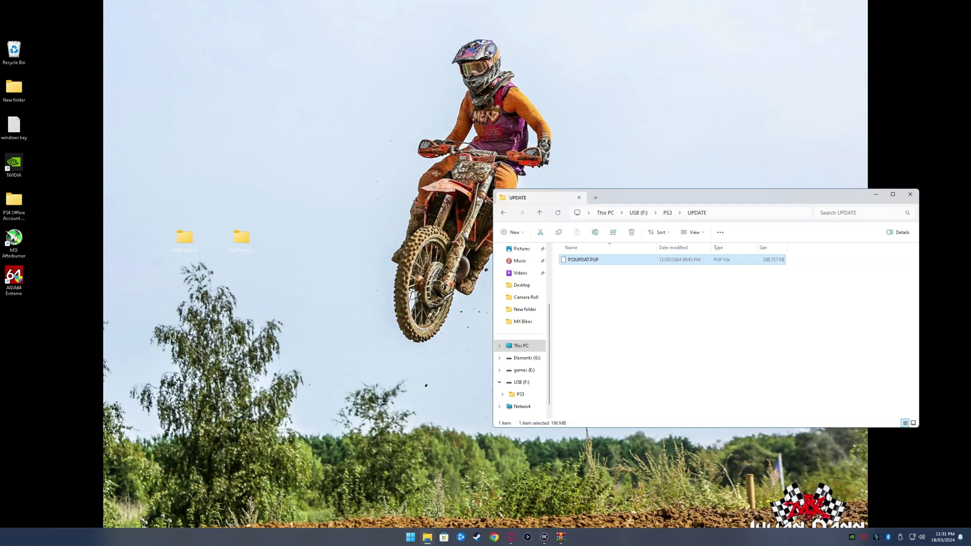
Step: Return to This PC and eject the USB (F:) drive
left_click(503, 212)
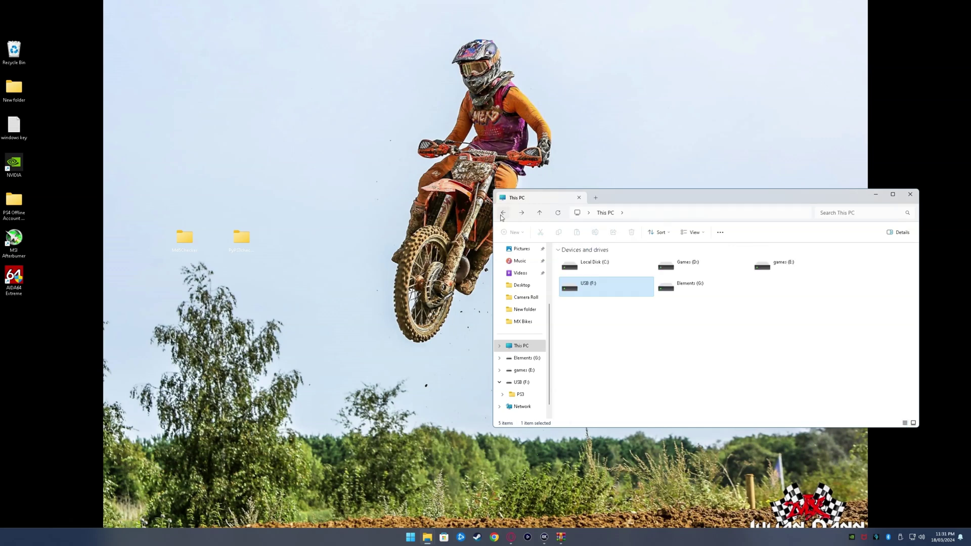
right_click(618, 294)
left_click(635, 361)
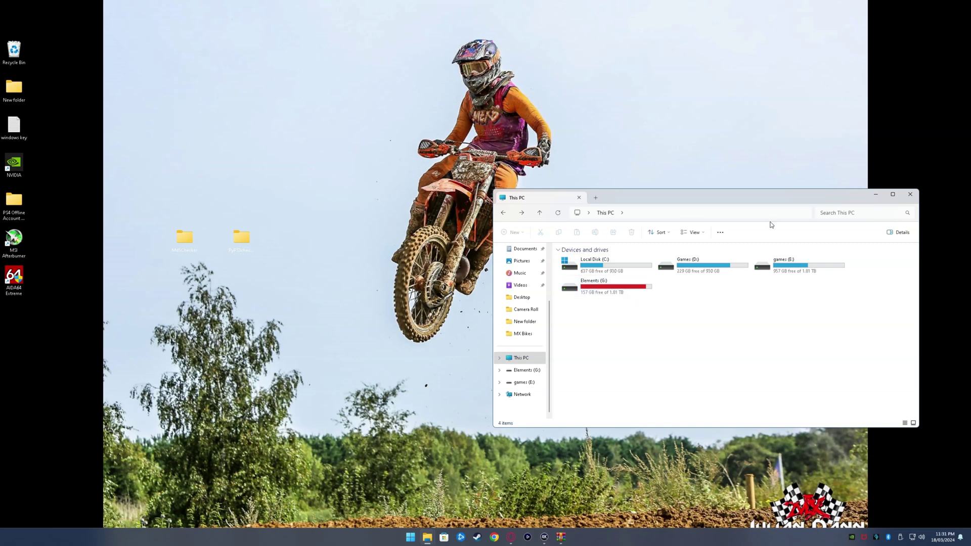
Step: Close the file window and switch to 4K Capture Utility, showing the PS3 feed full screen
left_click(910, 198)
left_click(544, 536)
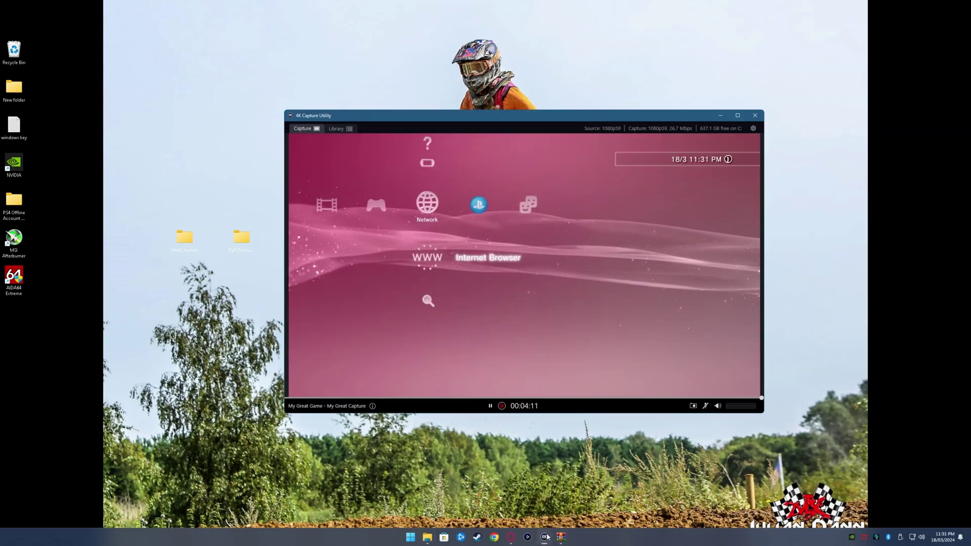
double_click(667, 329)
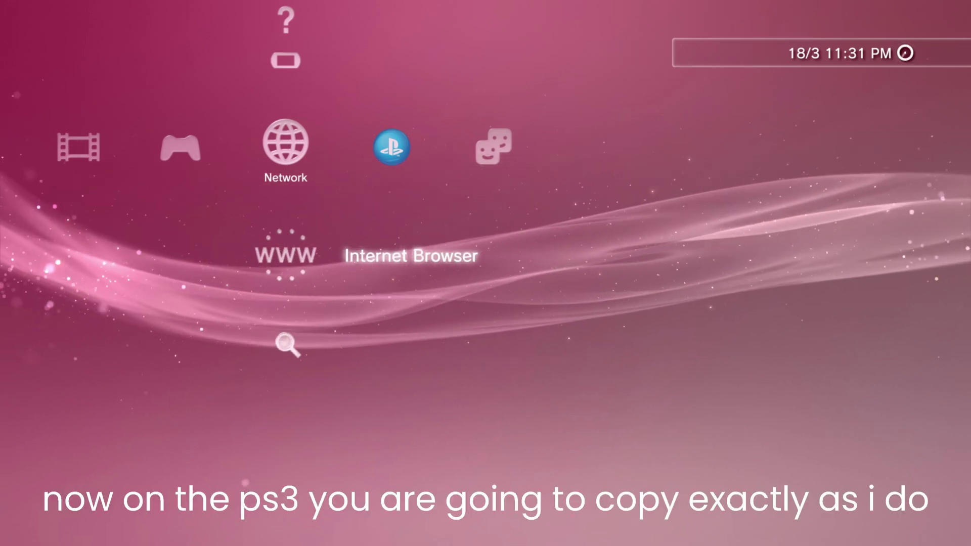
Step: Open the PS3 Internet Browser on a blank page and bring up its options menu
key("x")
key("Right")
key("Down")
key("Down")
key("Down")
key("Down")
key("Down")
key("Down")
key("Down")
key("x")
key("Left")
key("x")
key("t")
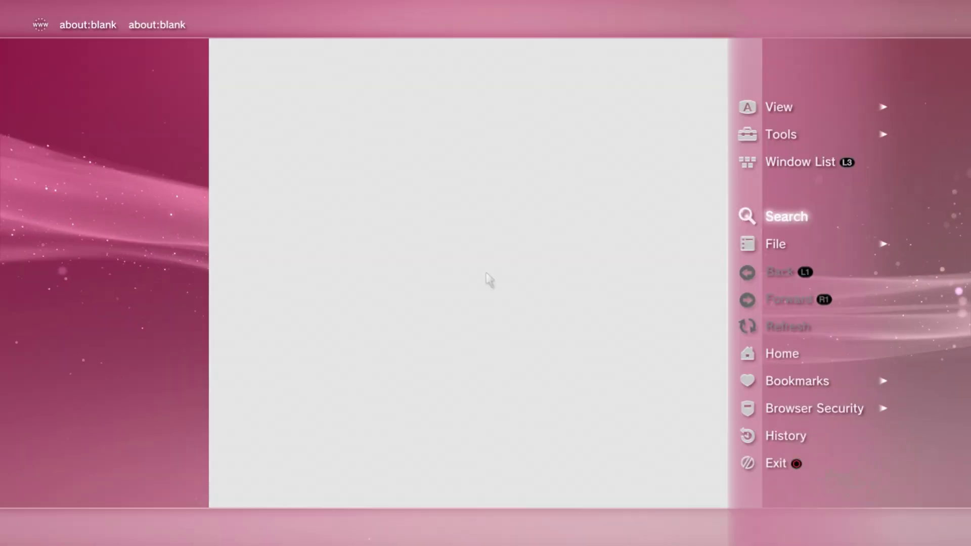
Step: Go through the PS3 Internet Browser's options menu and confirm the chosen browser options
key("Right")
key("Down")
key("Down")
key("Down")
key("Down")
key("Down")
key("Down")
key("x")
key("Escape")
key("t")
key("Right")
key("Down")
key("Down")
key("Down")
key("Down")
key("Down")
key("Down")
key("Down")
key("Down")
key("Down")
key("x")
key("x")
key("Down")
key("Down")
key("Down")
key("x")
key("t")
key("x")
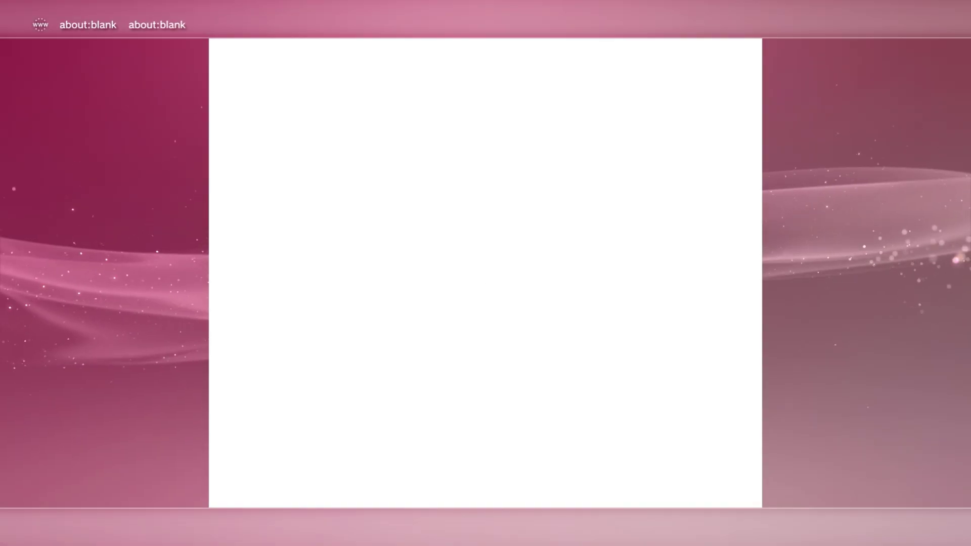
Step: Load ps3toolset.com in the PS3 browser and dismiss the Maintenance Costs notice
key("Return")
key("BackSpace")
type("p")
key("Down")
key("x")
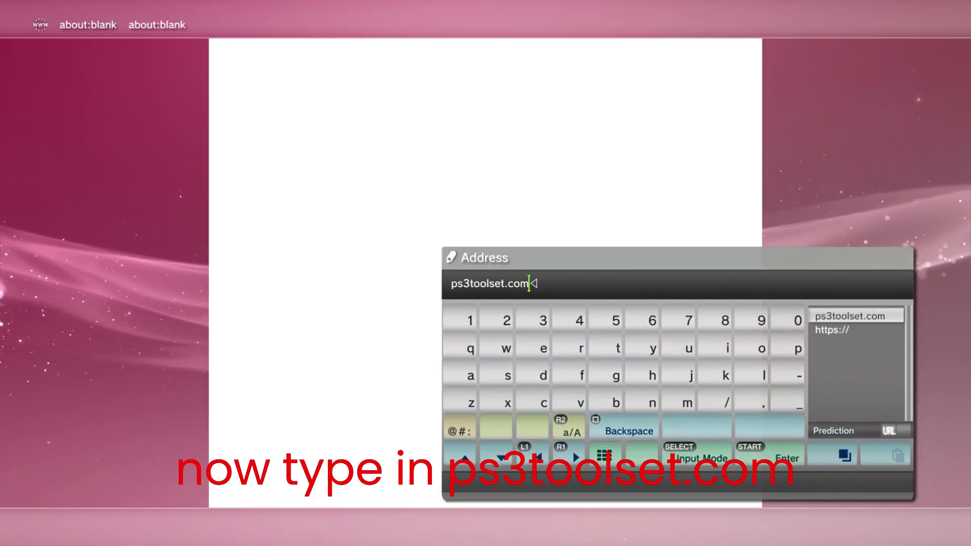
key("Return")
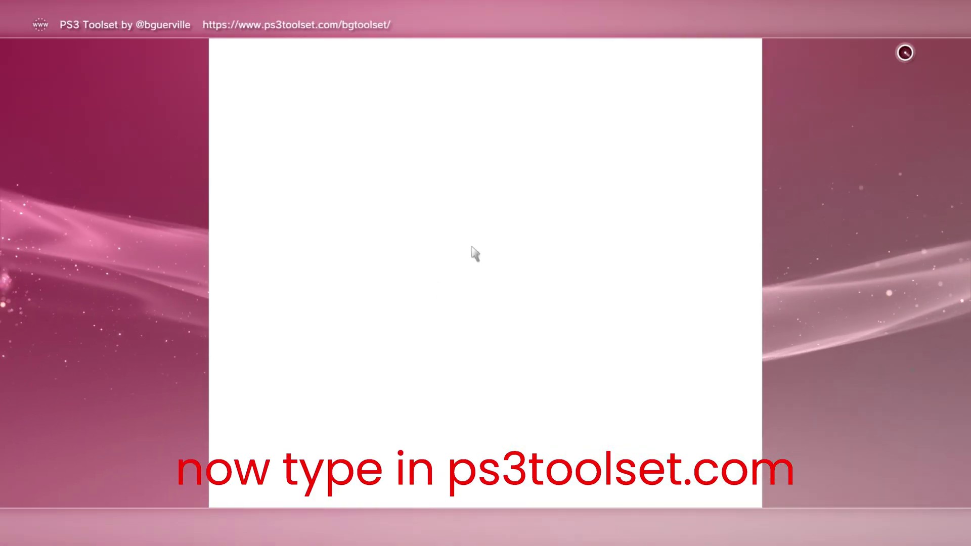
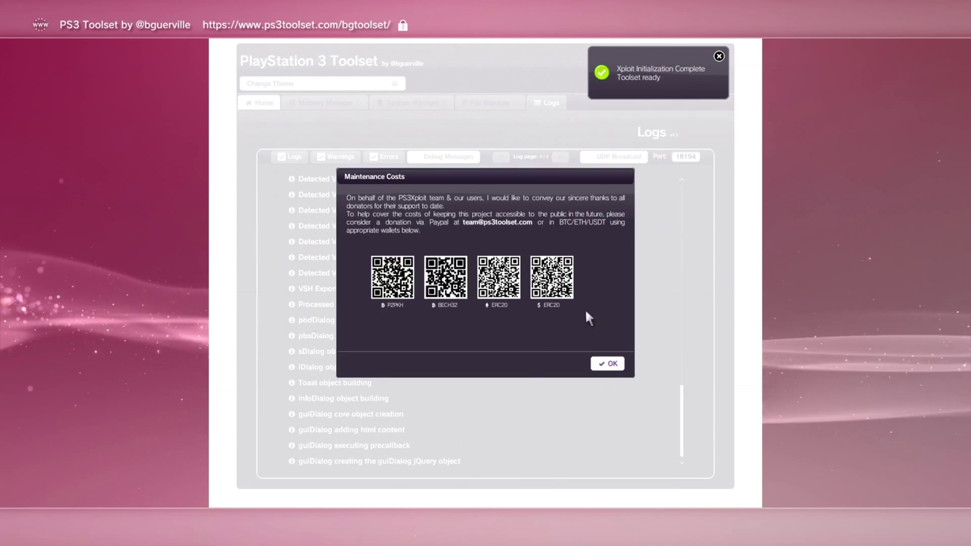
left_click(609, 363)
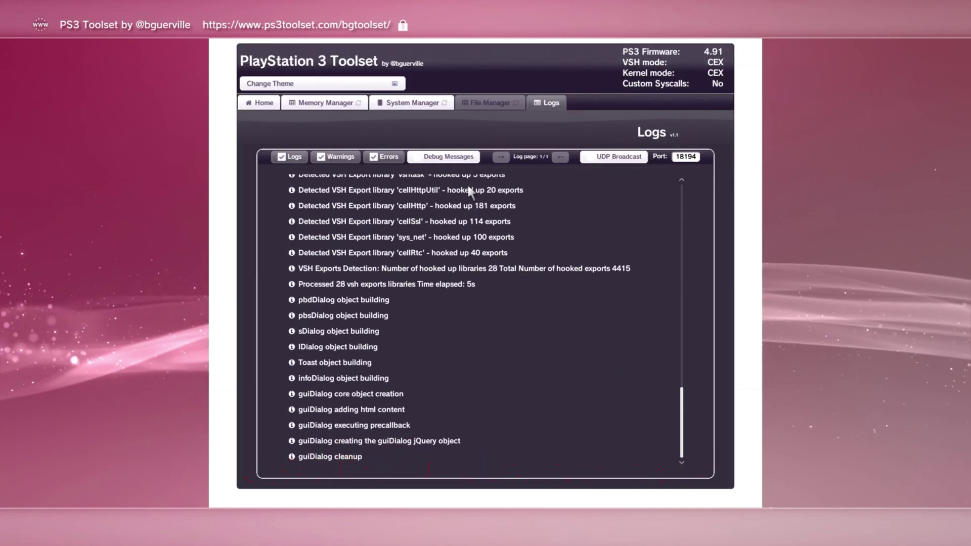
Step: In the System Manager, save a flash memory backup as dump.bin to /dev_usb000 and close the progress dialog
left_click(422, 104)
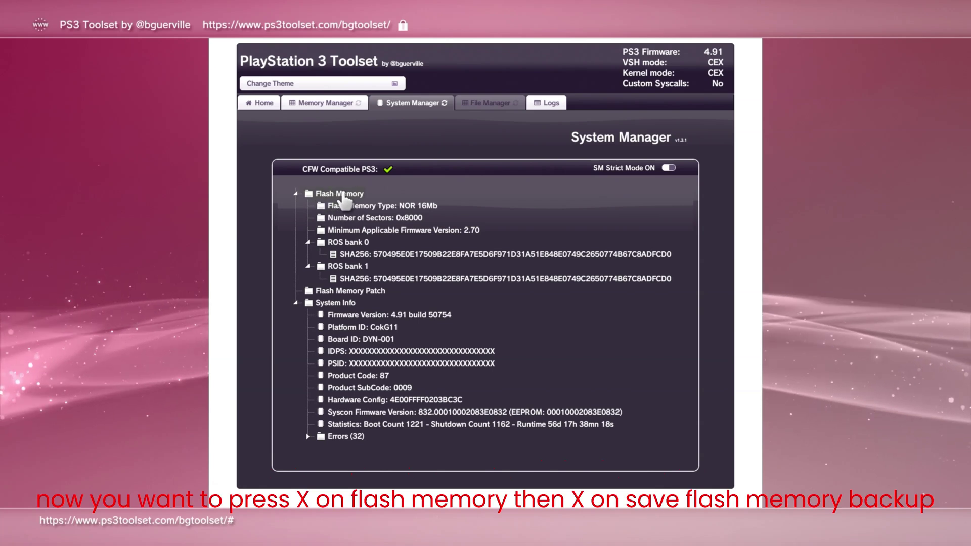
left_click(320, 195)
left_click(312, 209)
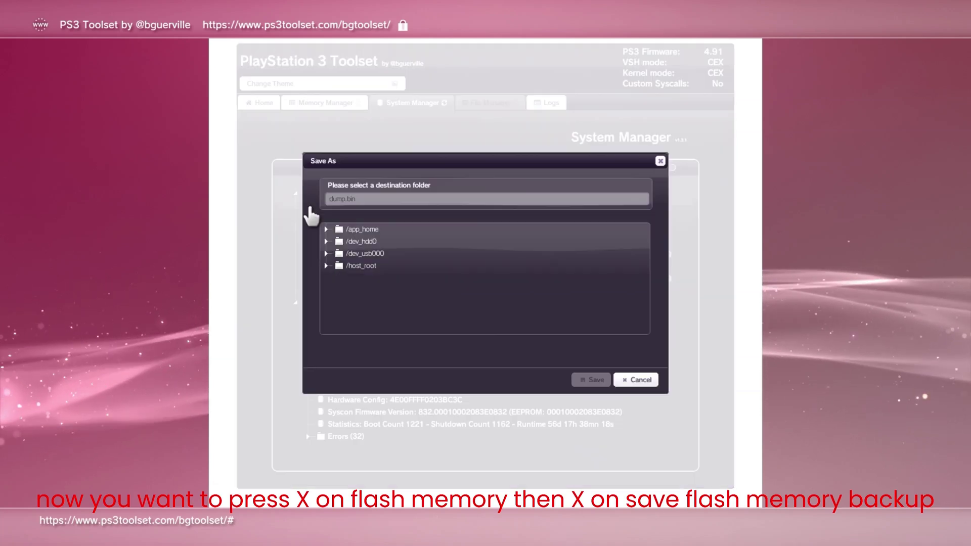
left_click(344, 253)
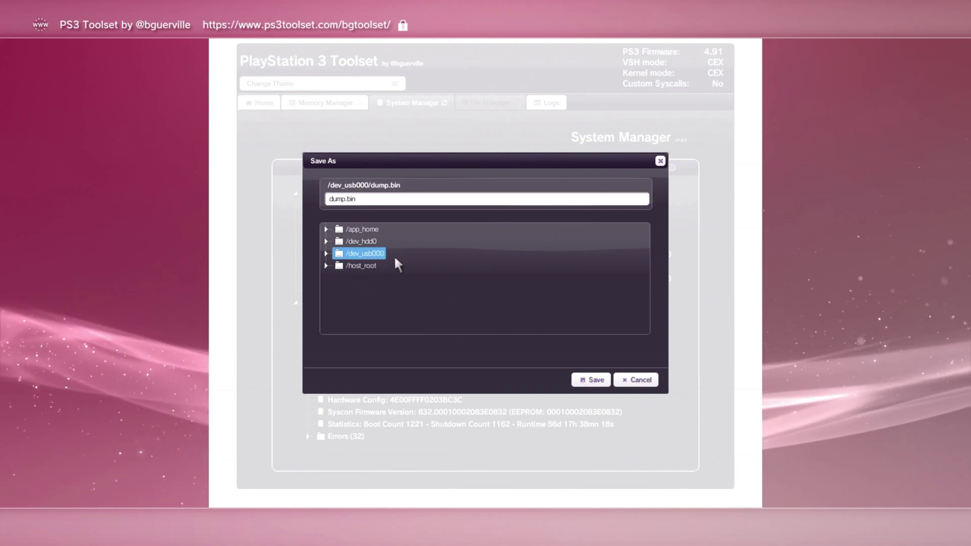
left_click(588, 381)
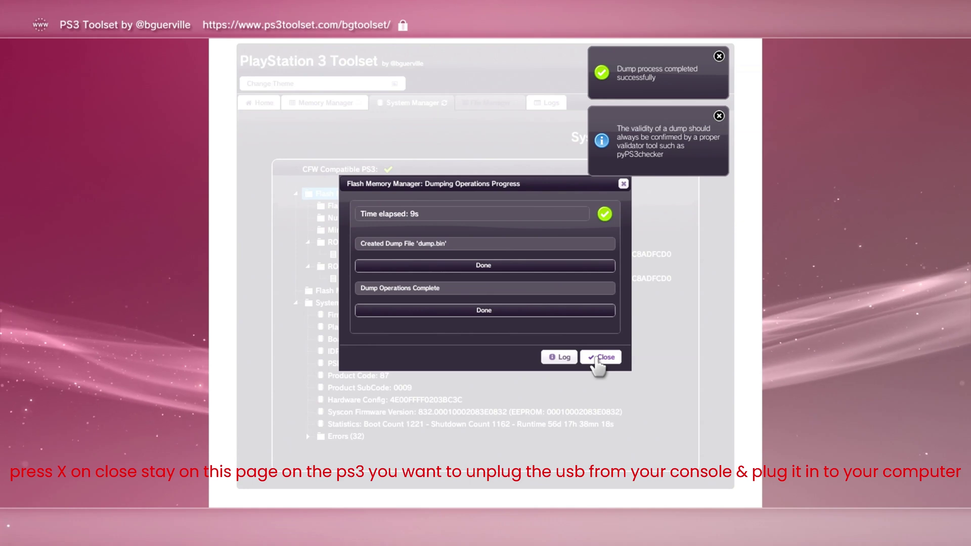
left_click(597, 358)
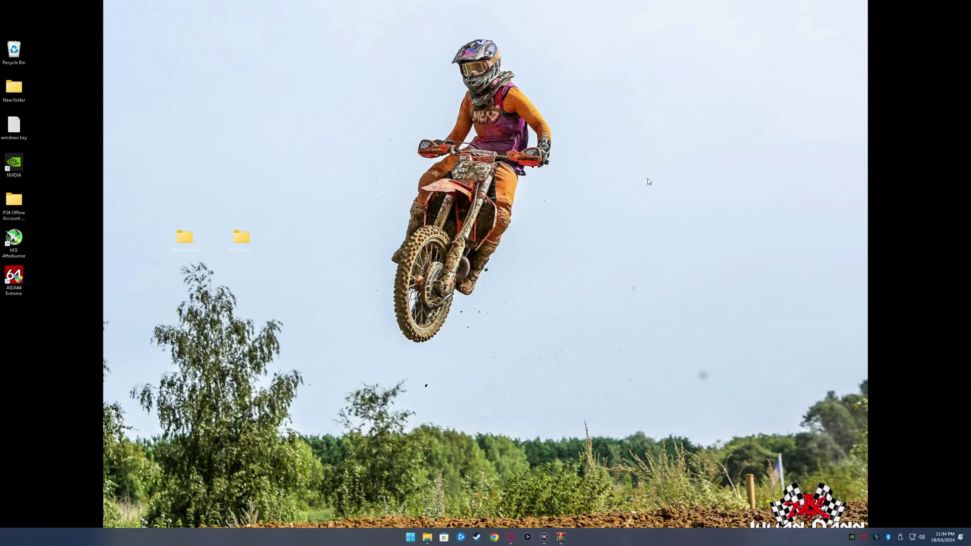
Step: Switch to the Windows desktop and place the PyPS3checker folder and the USB (F:) drive in windows side by side
double_click(241, 246)
left_click_drag(655, 196, 169, 163)
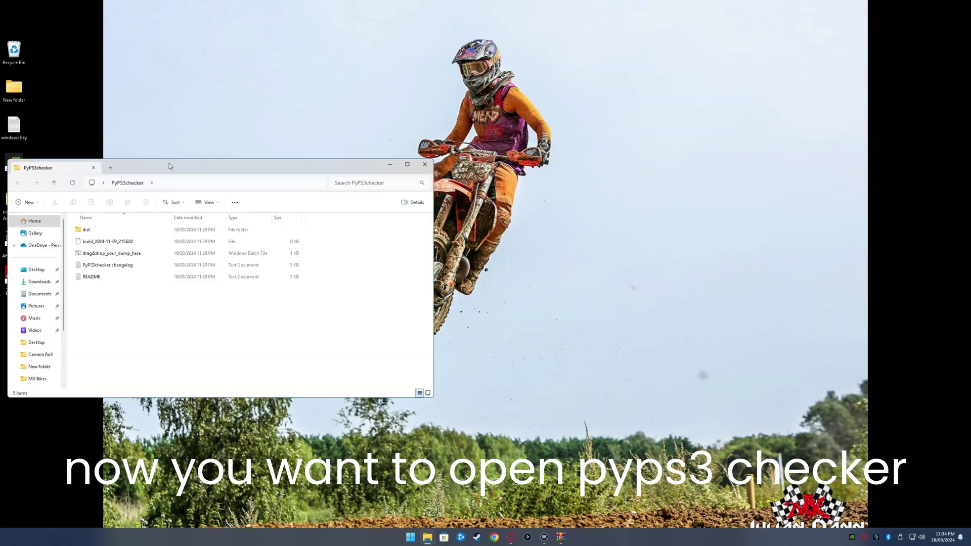
mouse_move(428, 542)
left_click(427, 498)
left_click(390, 350)
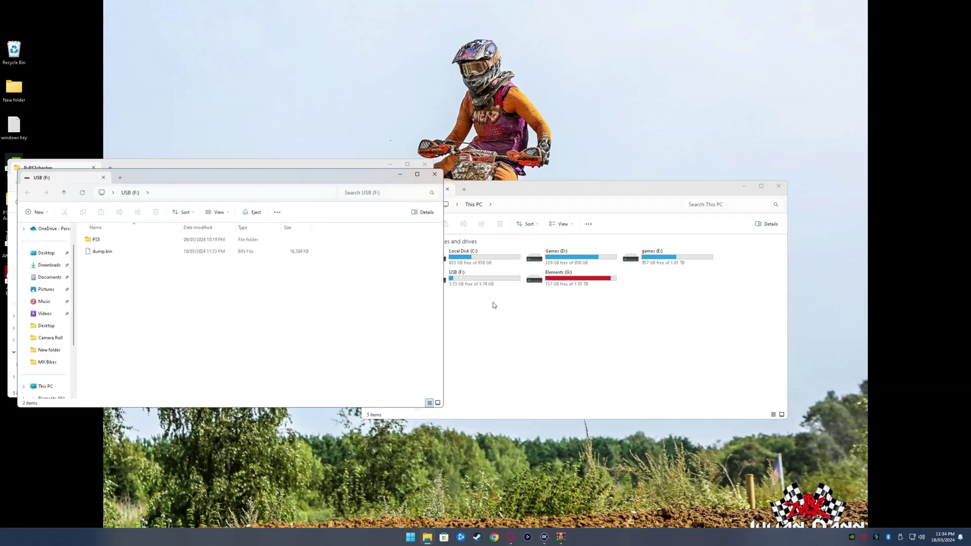
left_click(778, 188)
left_click_drag(188, 177, 632, 203)
Step: Copy dump.bin from the USB (F:) drive into the PyPS3checker folder
left_click(573, 279)
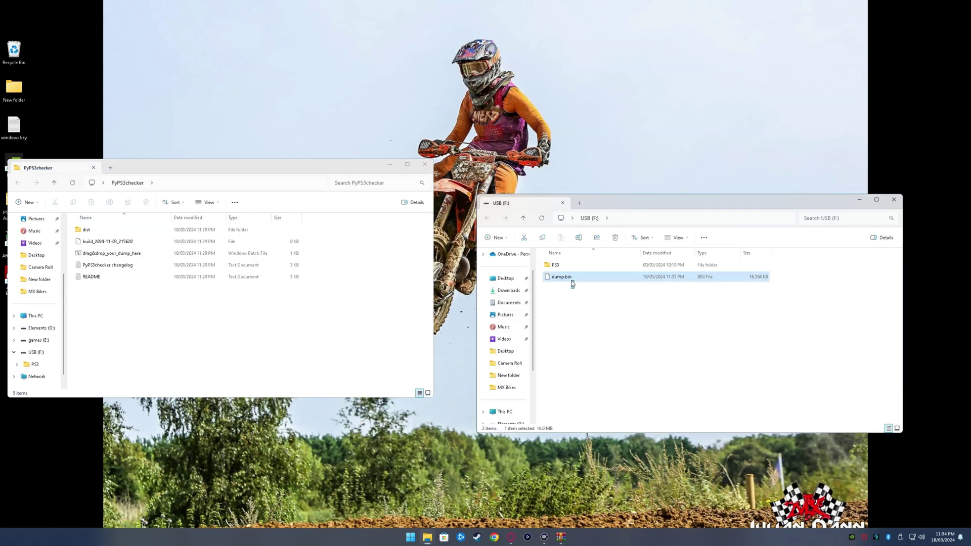
left_click_drag(632, 277, 554, 276)
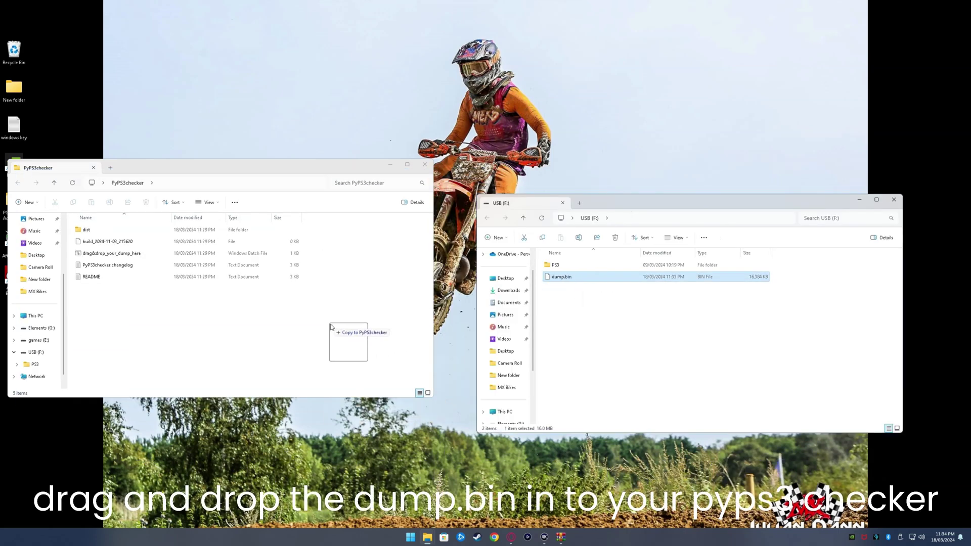
left_click_drag(331, 327, 326, 326)
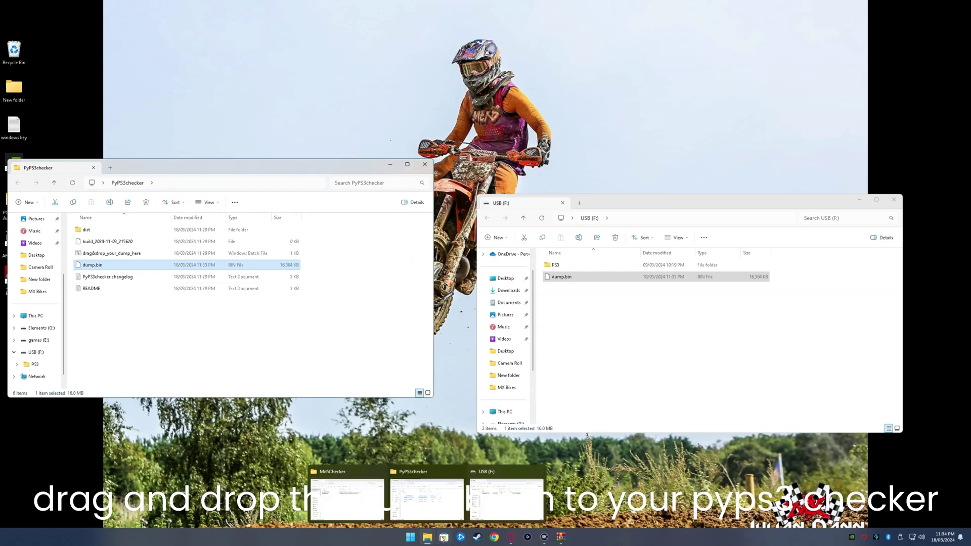
Step: Search the Microsoft Store for python and open the first result
left_click(443, 537)
left_click(210, 22)
type("python")
key("Return")
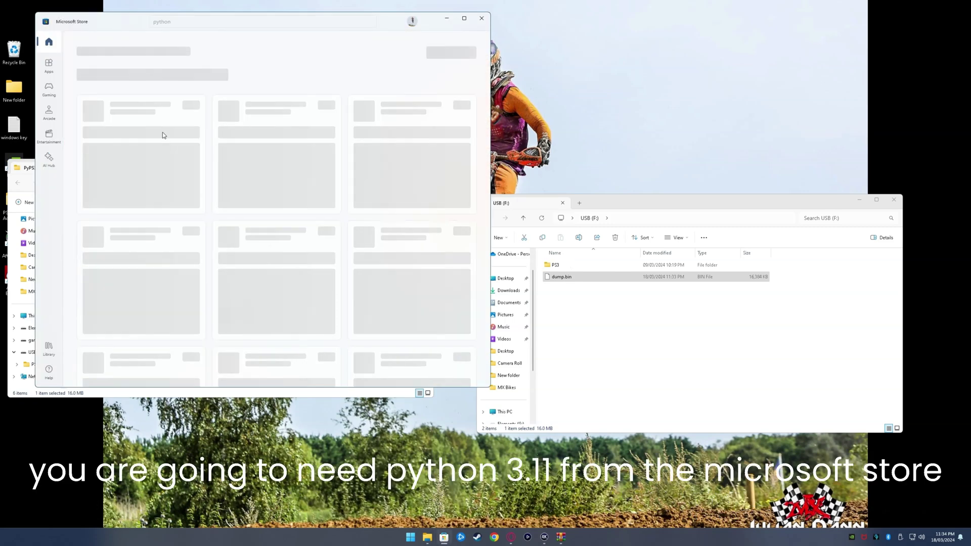
left_click(173, 105)
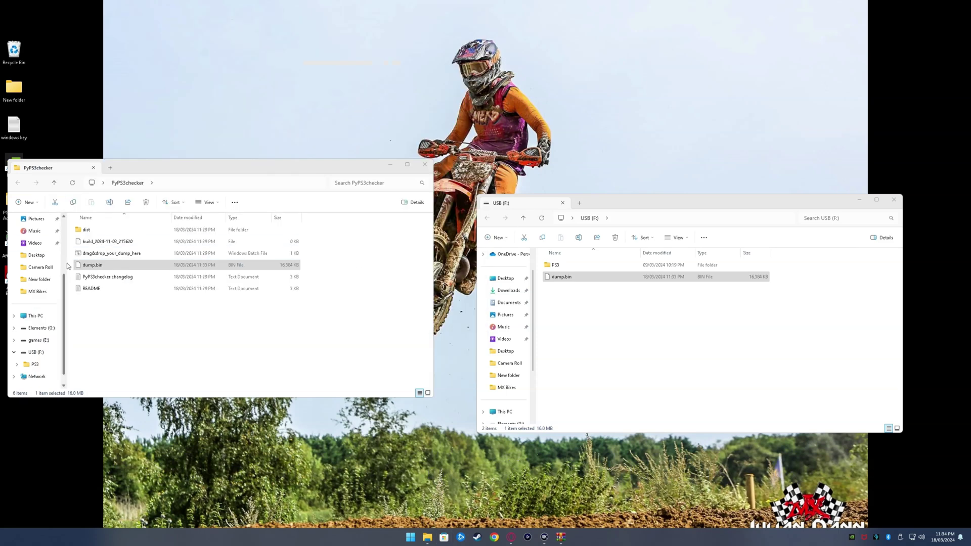
Step: Run the drag&drop_your_dump_here batch file on dump.bin and examine the numbers of dangers and warnings
left_click_drag(93, 265, 168, 256)
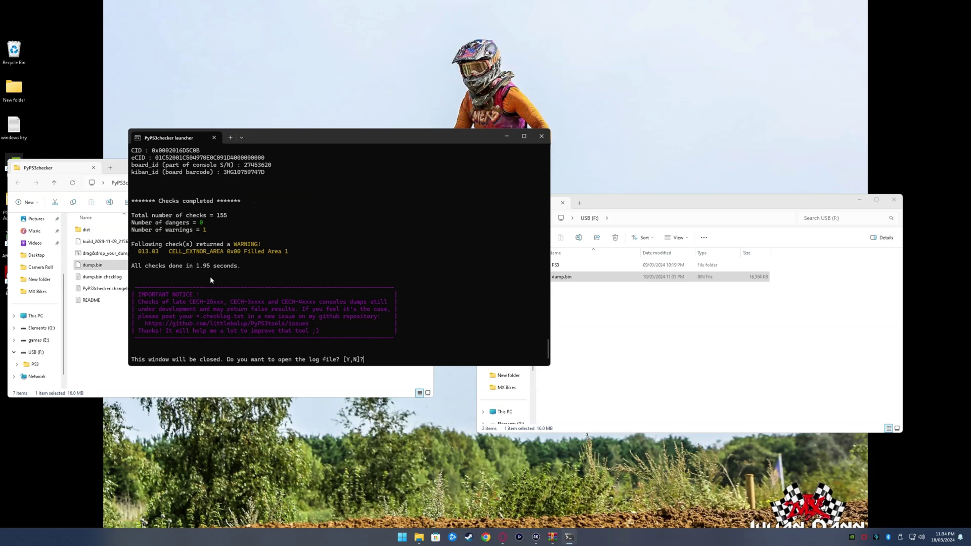
left_click_drag(294, 260, 258, 264)
left_click(258, 264)
mouse_move(132, 225)
left_mouse_down()
mouse_move(213, 238)
mouse_move(132, 221)
left_mouse_up()
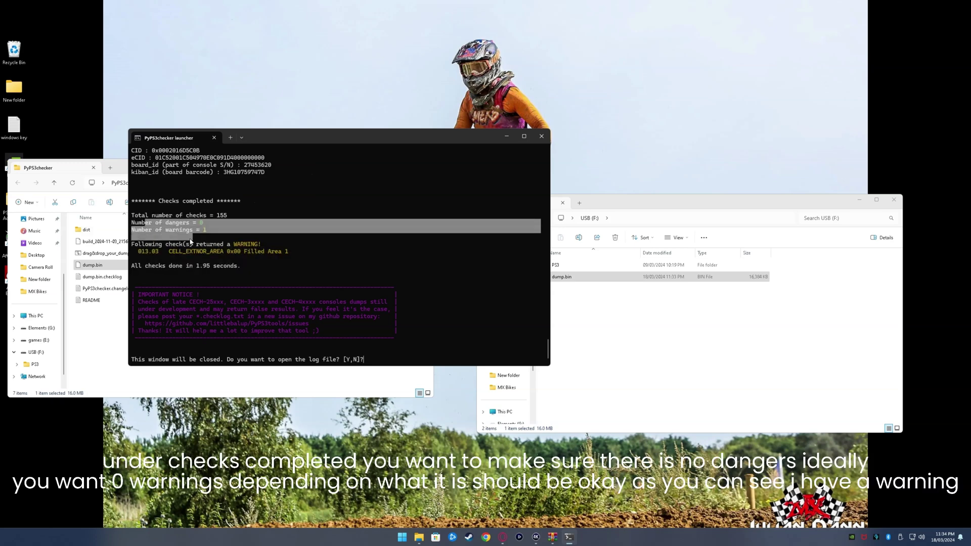
left_click(207, 247)
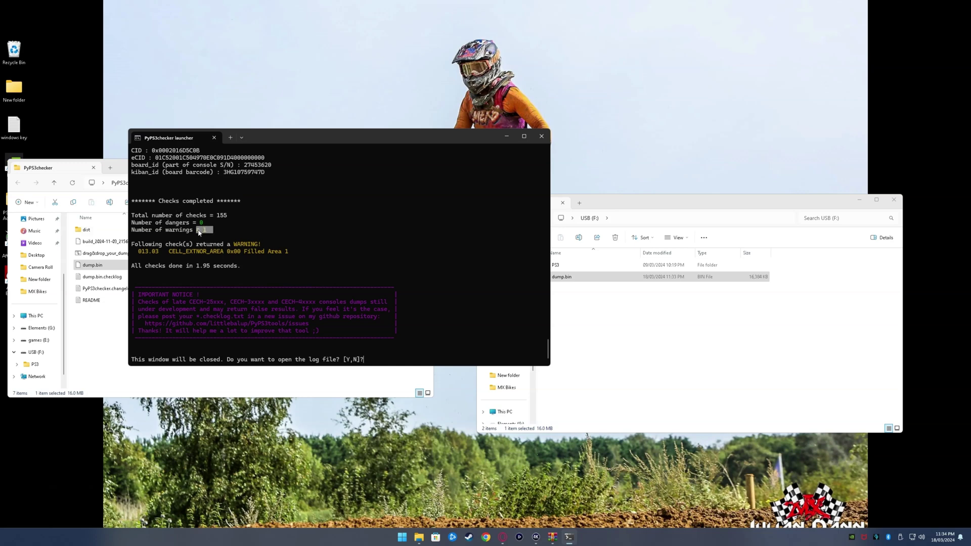
Step: Answer Y to open the checker's log file, close it and deselect dump.bin in the PyPS3checker folder
type("Y")
key("Return")
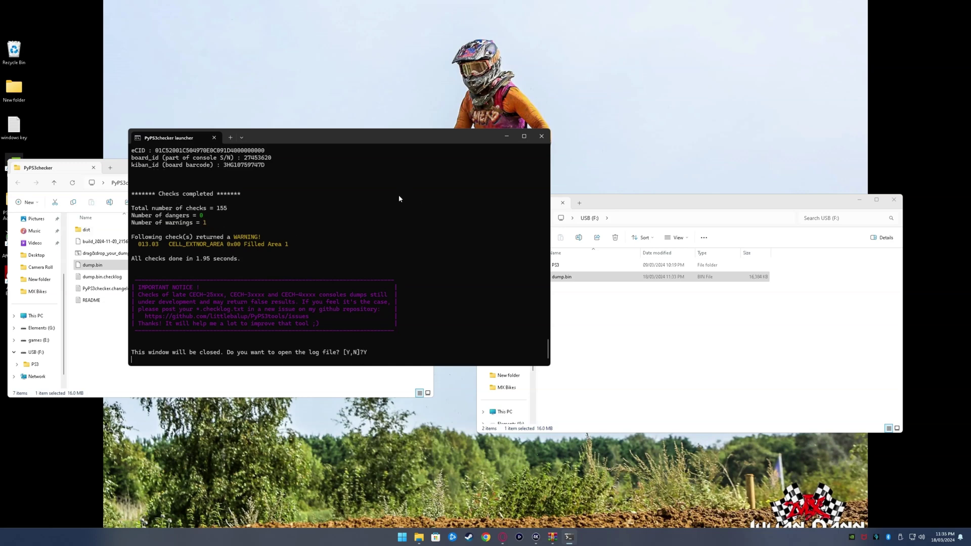
left_click(563, 37)
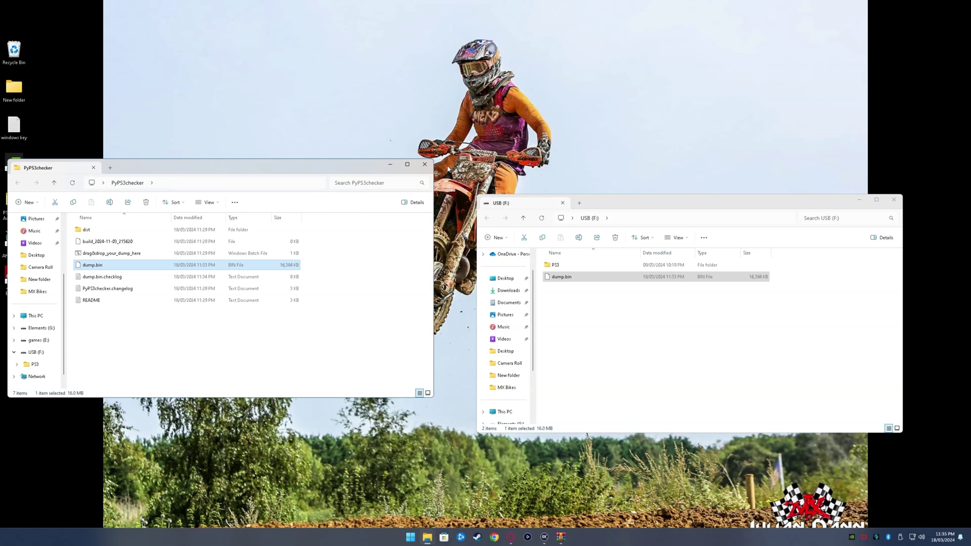
left_click(363, 310)
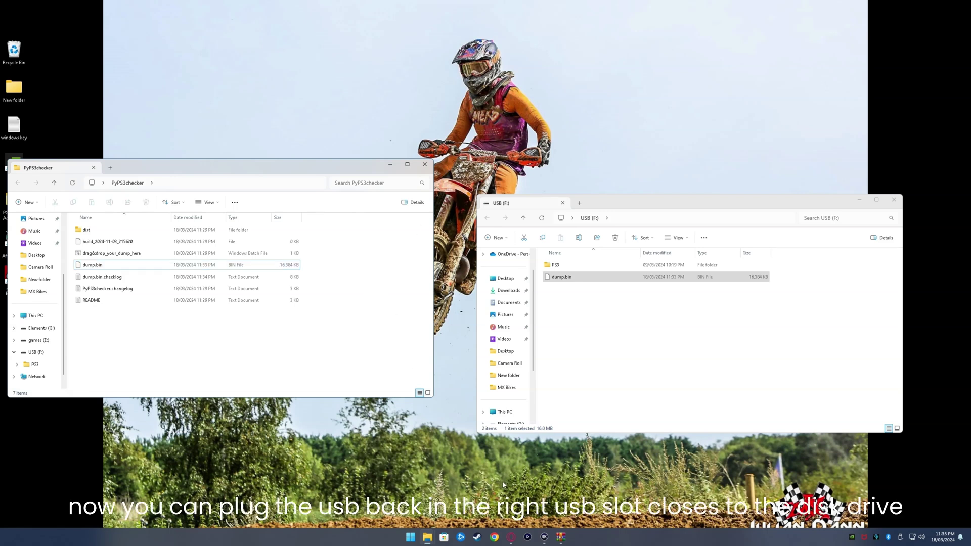
Step: Switch to the PS3 capture feed, load the Flash Memory Patch via HTTP and close the download progress dialog
left_click(544, 536)
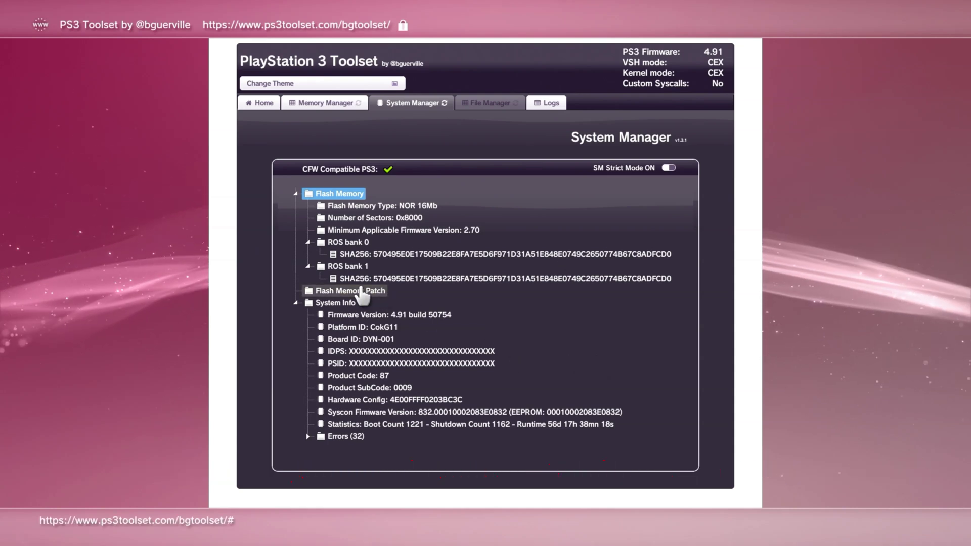
left_click(310, 292)
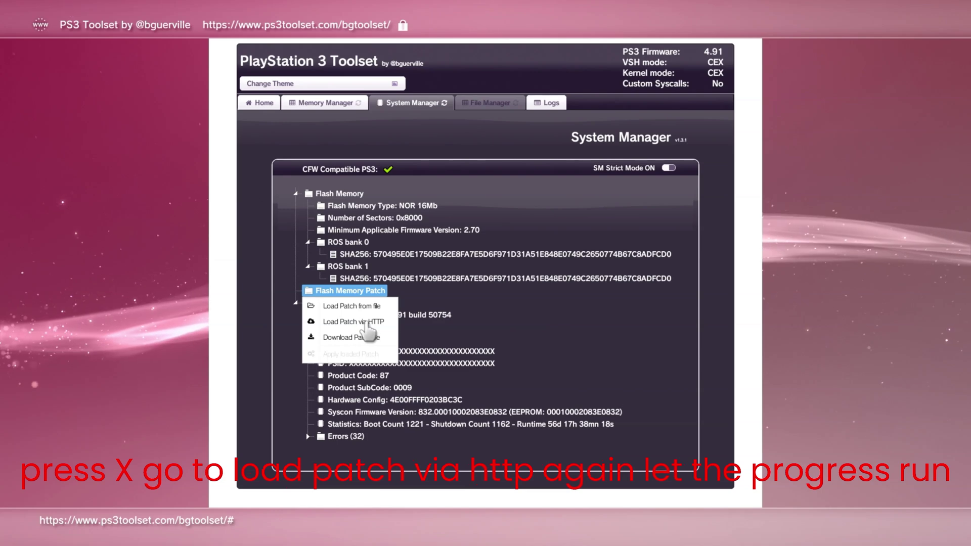
left_click(363, 322)
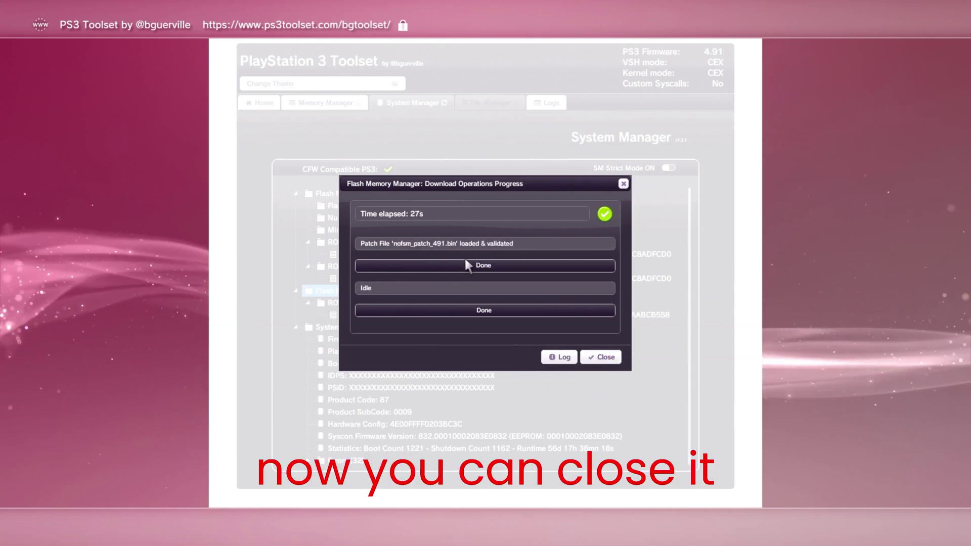
left_click(613, 359)
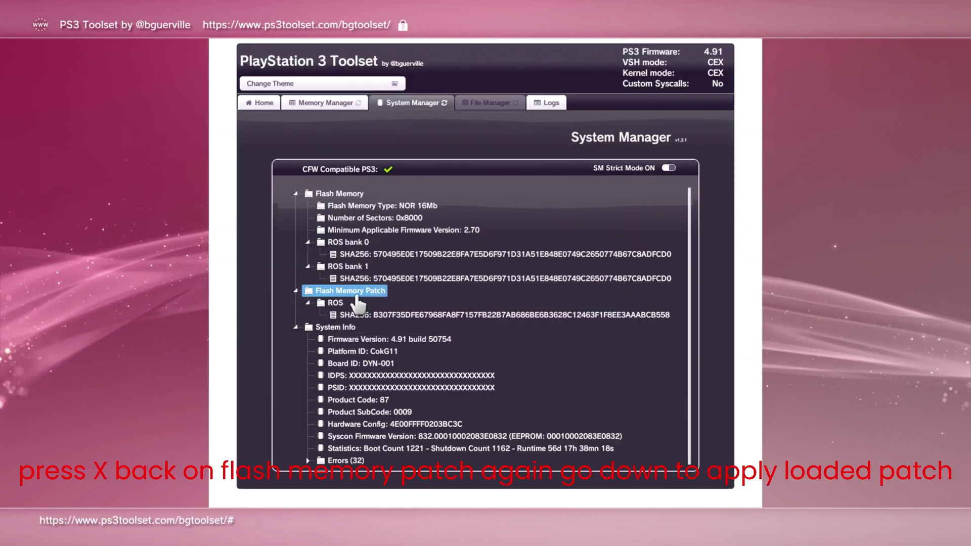
Step: Apply the loaded flash memory patch, confirm the patching, close the progress dialog and leave the PS3 browser
left_click(354, 292)
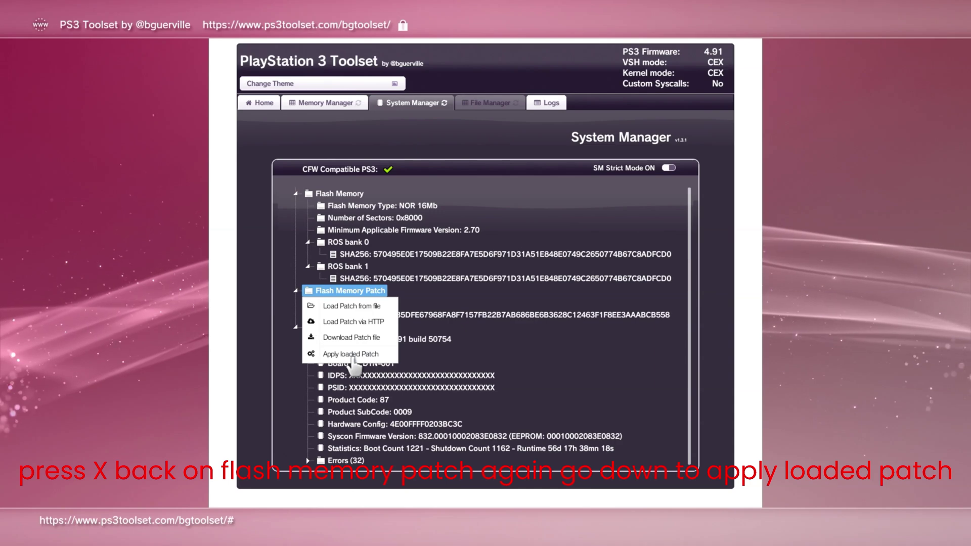
left_click(312, 354)
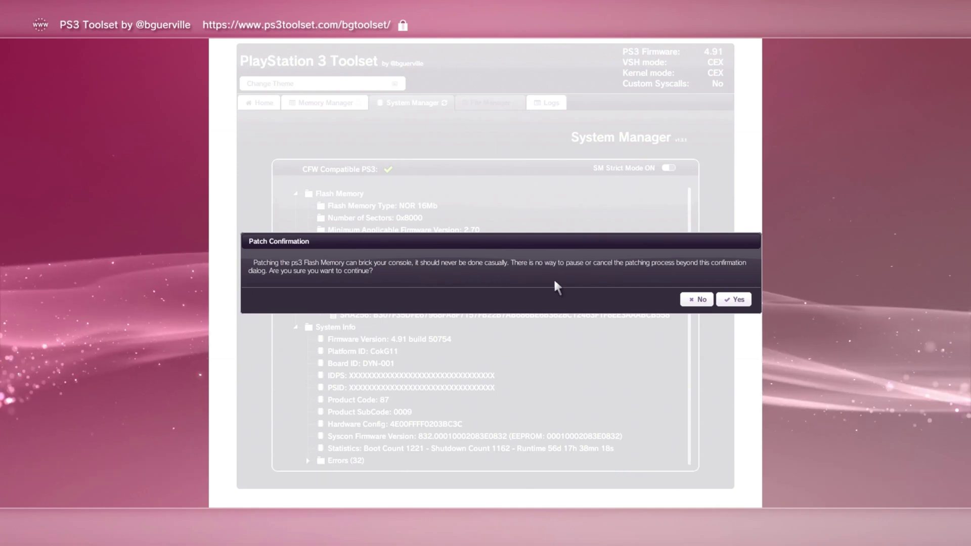
left_click(736, 299)
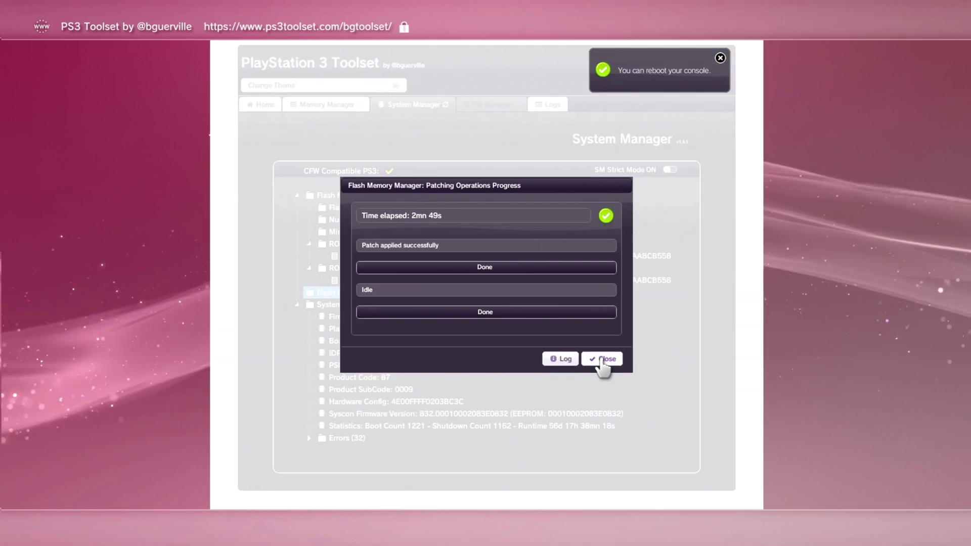
left_click(600, 358)
key("Escape")
key("Return")
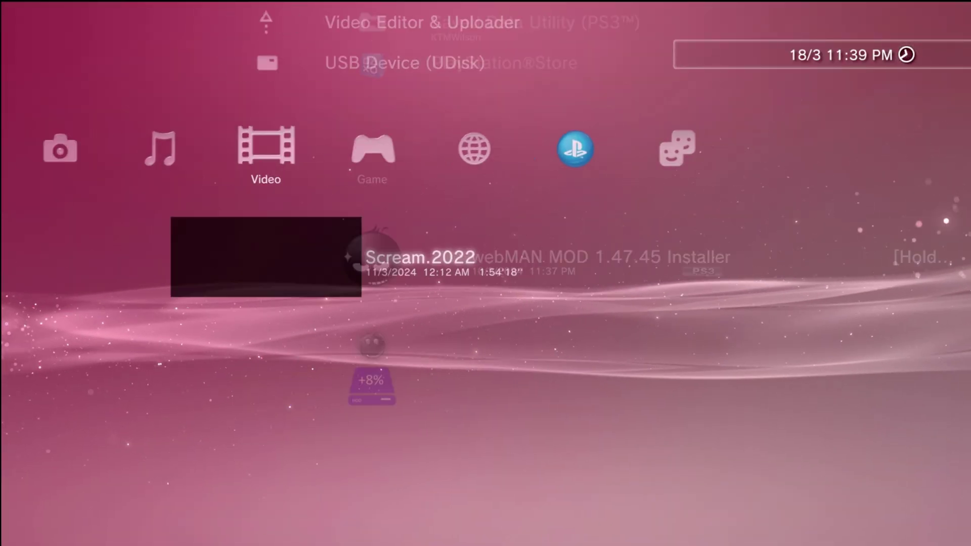
Step: View System Information in the PS3's System Settings and return to the Settings category
key("Left")
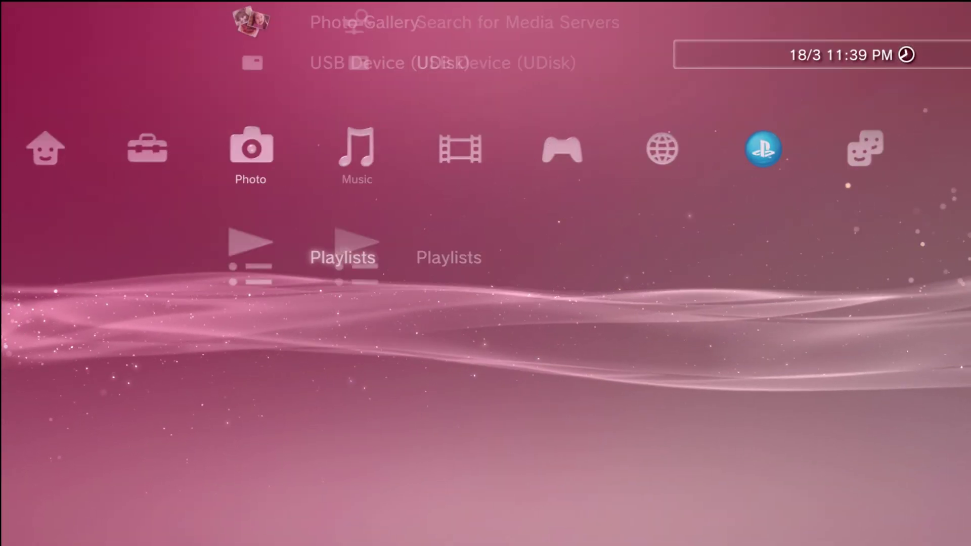
key("Left")
key("Left")
key("Down")
key("Down")
key("Down")
key("Down")
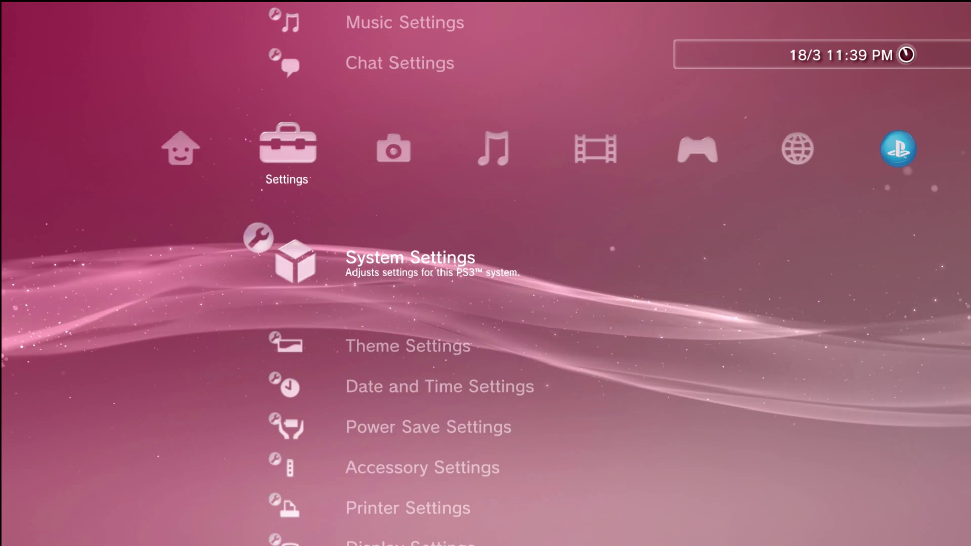
key("Return")
key("Down")
key("Down")
key("Down")
key("Down")
key("Down")
key("Down")
key("Down")
key("Down")
key("Down")
key("Down")
key("Down")
key("Down")
key("Down")
key("Down")
key("Down")
key("Down")
key("Down")
key("Down")
key("Down")
key("Down")
key("Down")
key("Down")
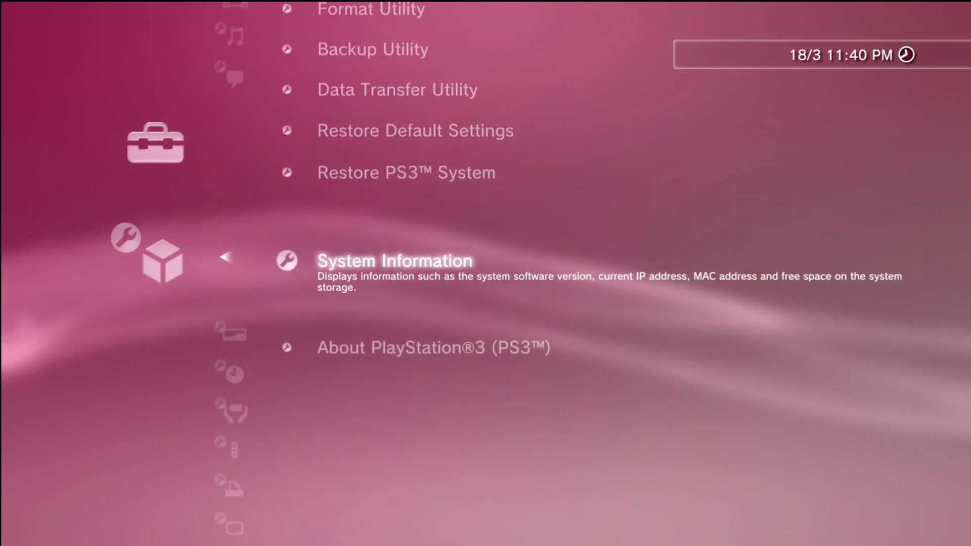
key("Return")
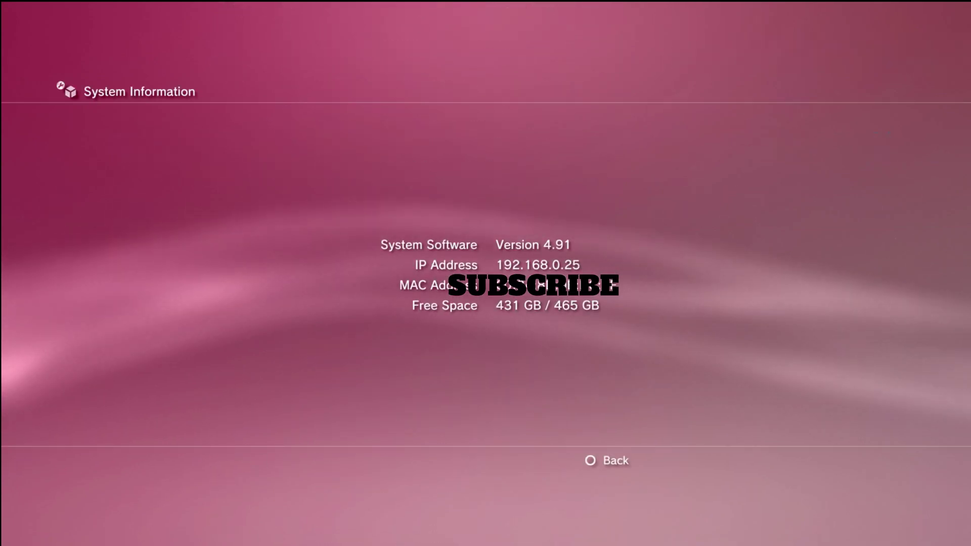
key("Escape")
key("Escape")
Step: Go from Settings to the Users category and turn off the PS3 system
key("Up")
key("Up")
key("Up")
key("Up")
key("Up")
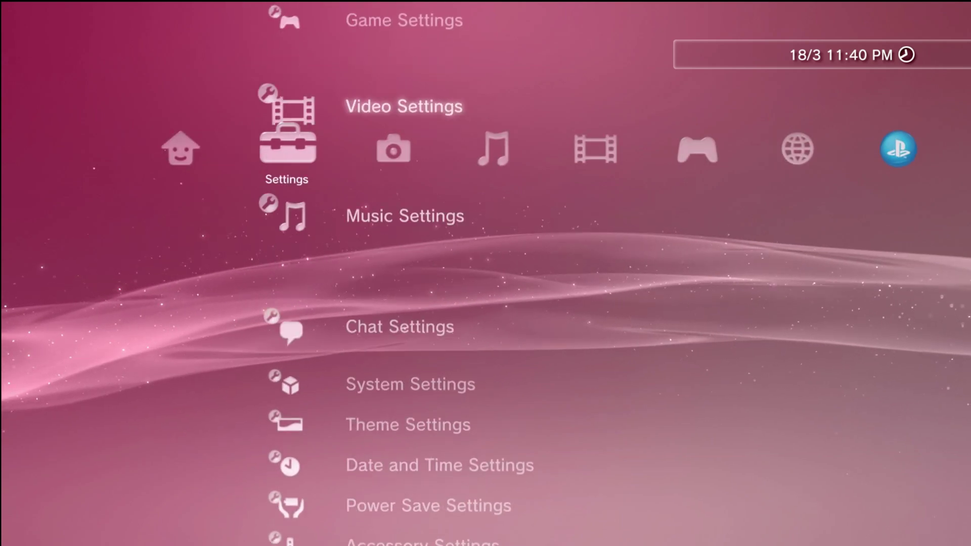
key("Return")
key("Escape")
key("Left")
key("Up")
key("Up")
key("Return")
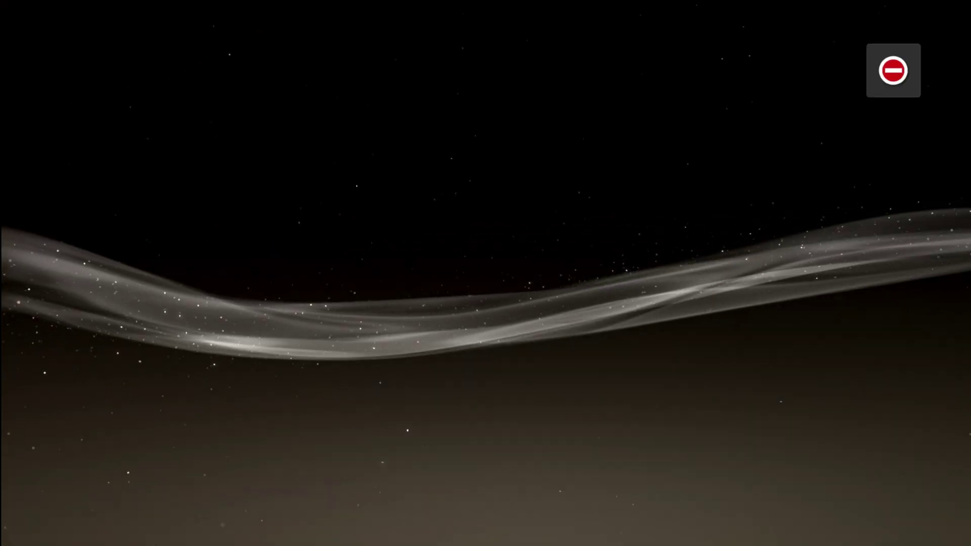
Step: Open System Update in Settings and scan the storage media for update data
key("Left")
key("Left")
key("Left")
key("Left")
key("Left")
key("Left")
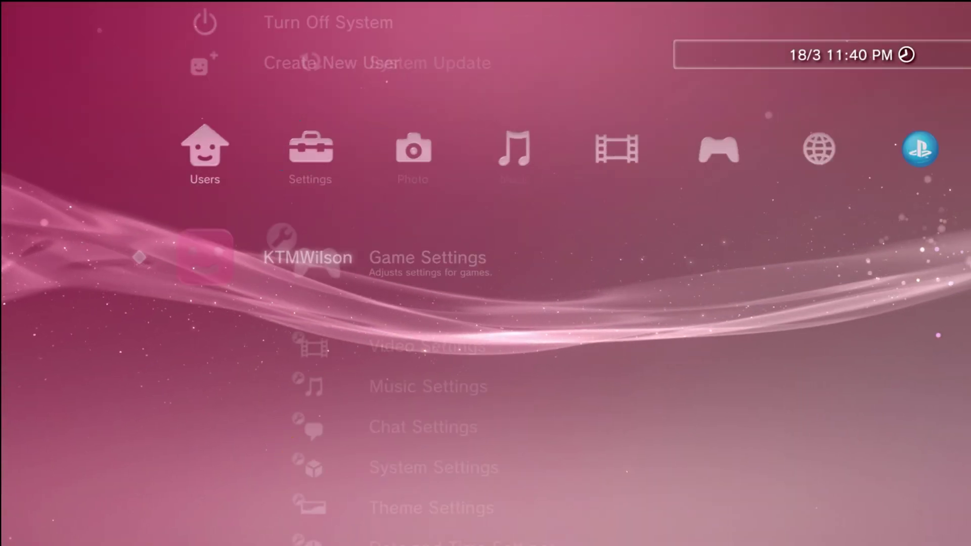
key("Up")
key("Return")
key("Down")
key("Return")
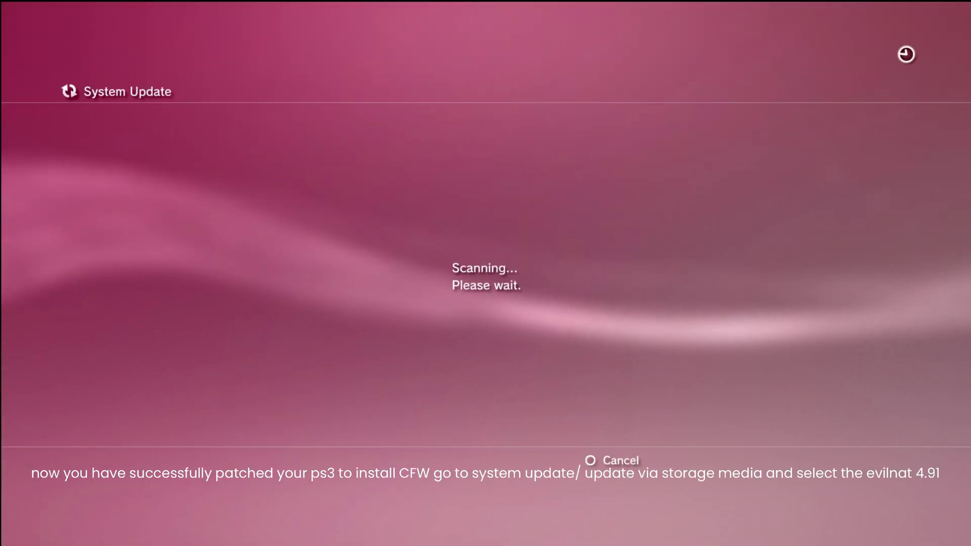
key("Return")
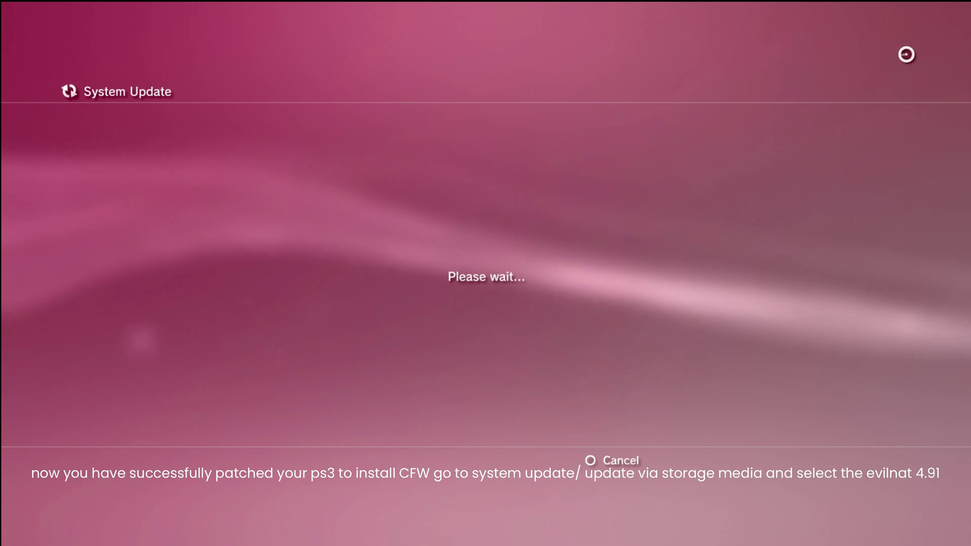
Step: Accept the found update and start it without turning off the system automatically afterward
key("Right")
key("Down")
key("Return")
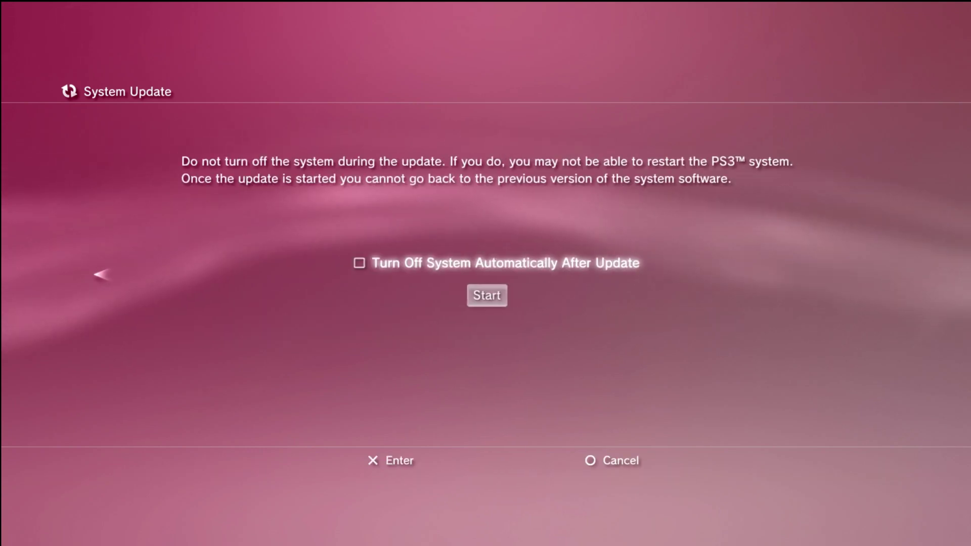
key("Return")
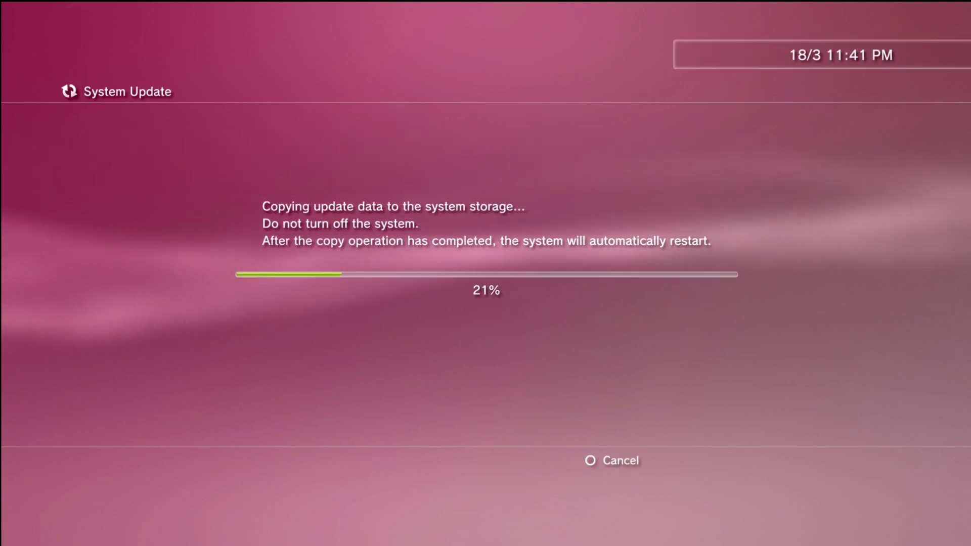